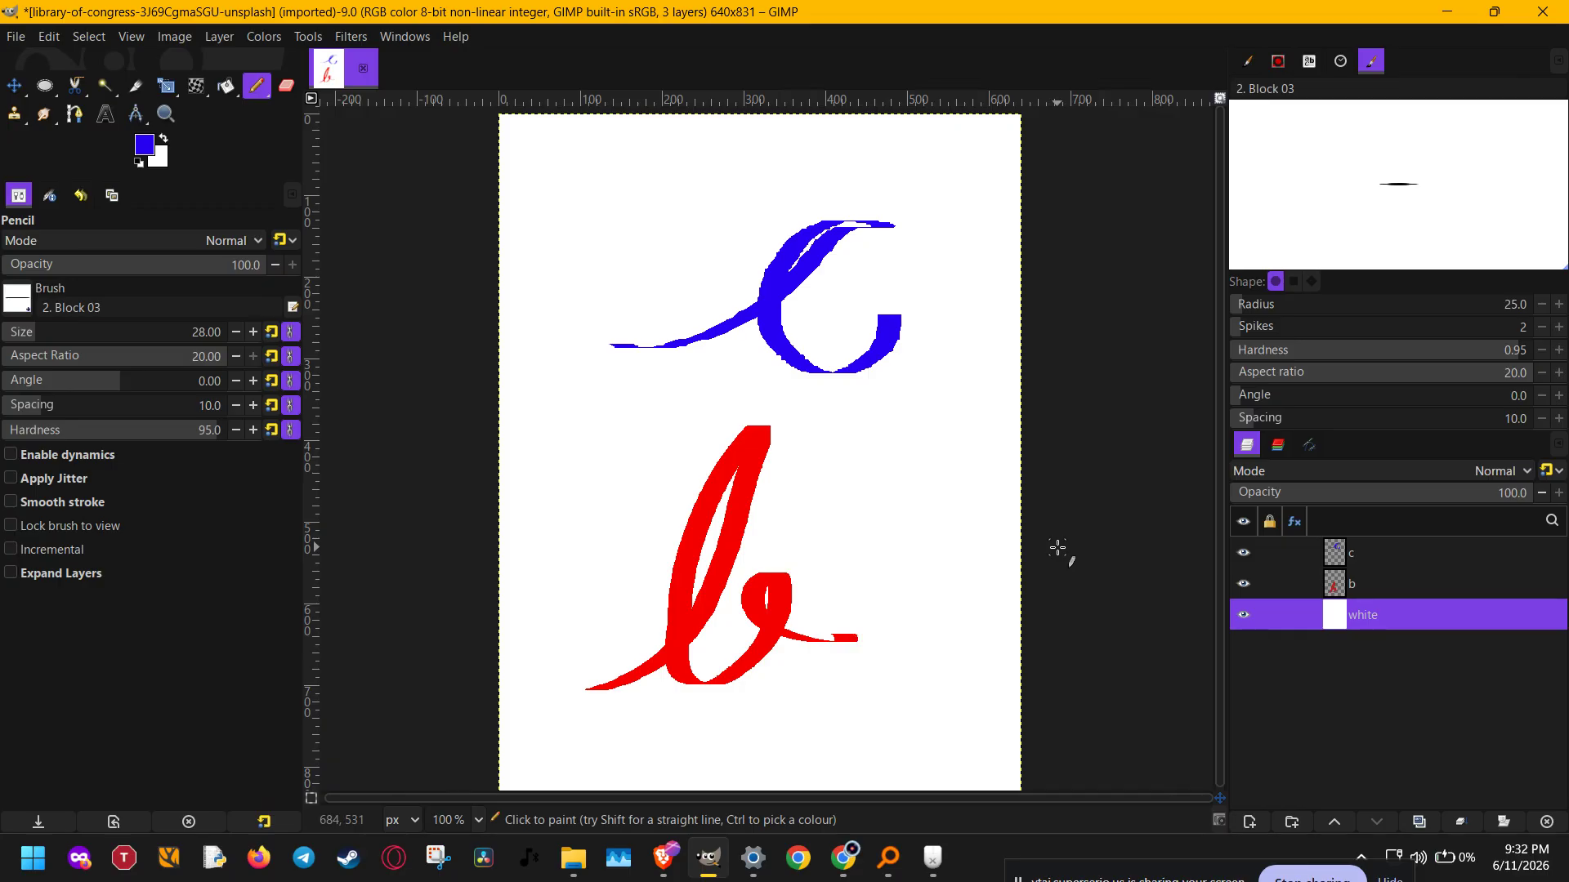
Step: Select layers b and c together in the layer stack
{"action": "left_click", "coordinate": [1395, 589]}
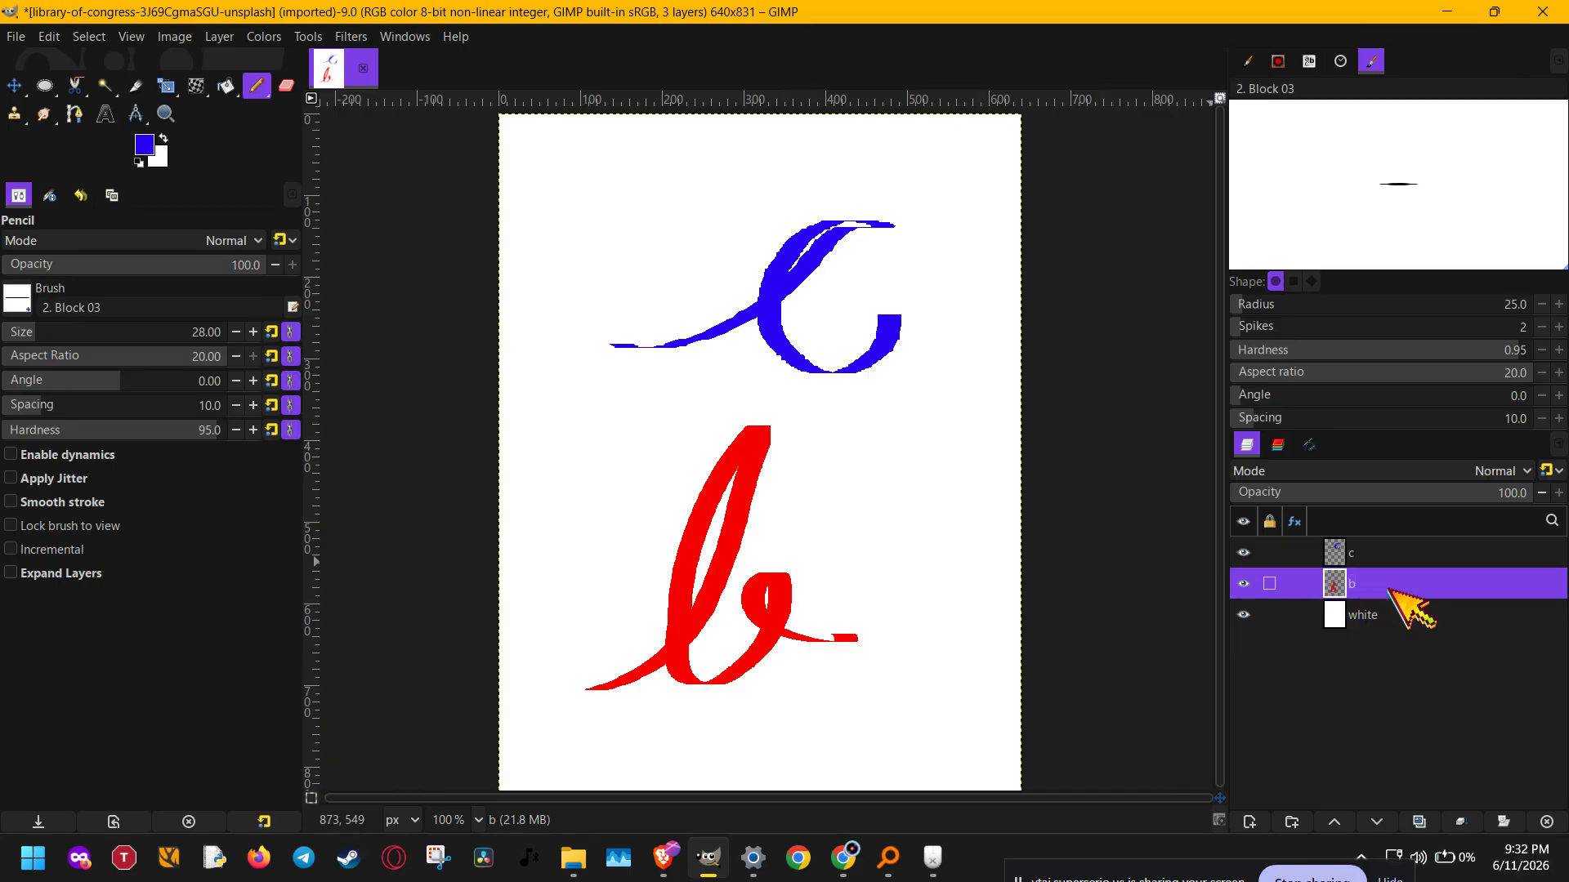
{"action": "left_click", "coordinate": [1432, 561]}
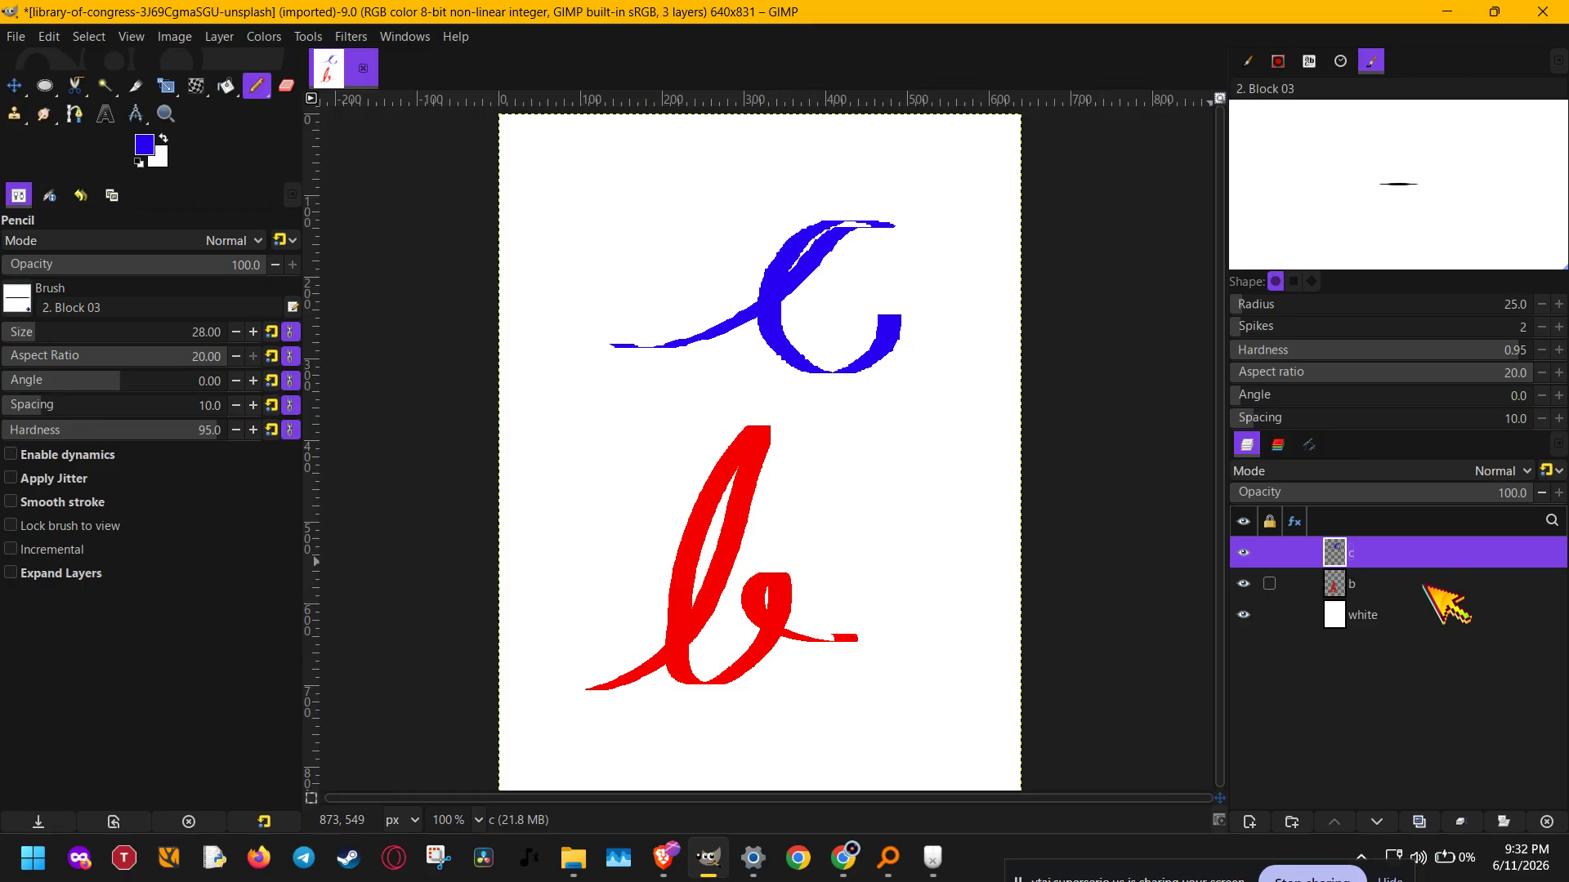
{"action": "left_click", "coordinate": [1426, 586]}
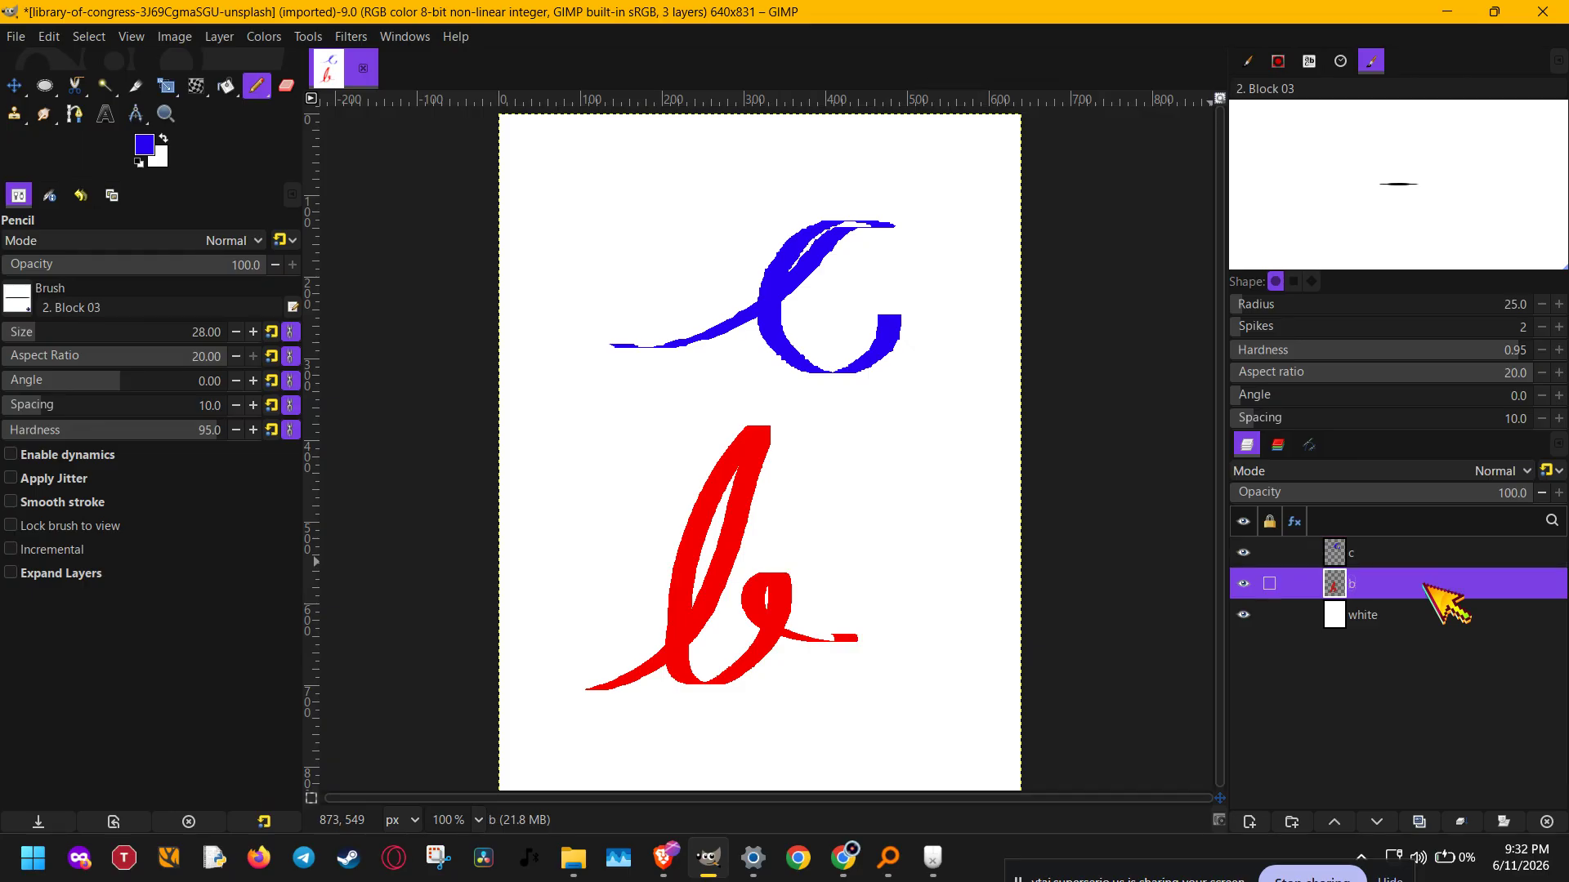
{"action": "left_click", "coordinate": [1466, 555], "text": "shift"}
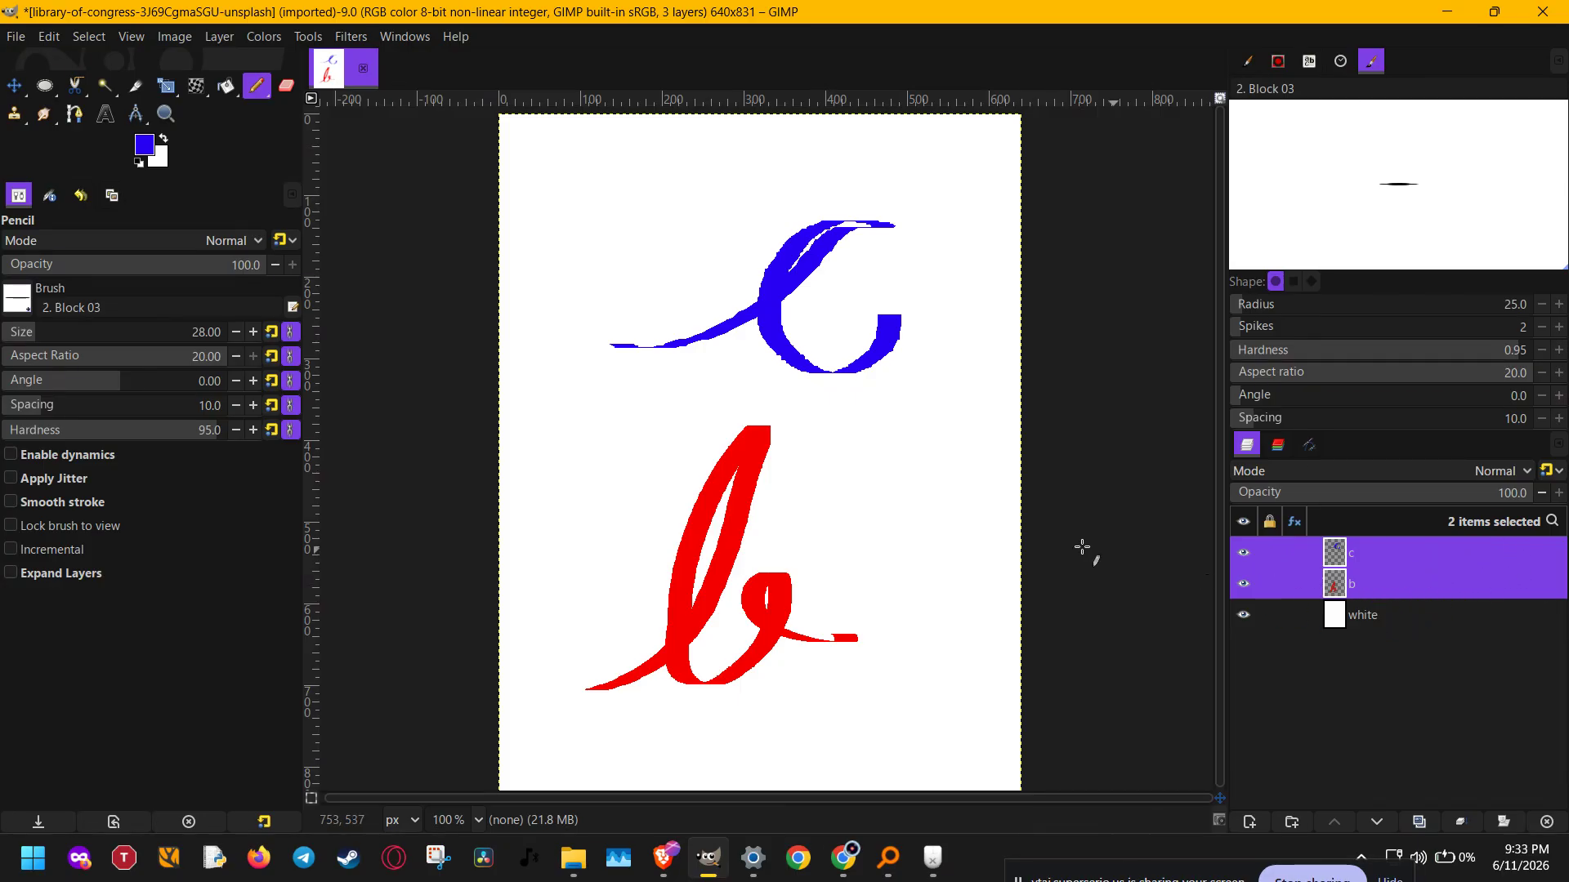
Step: Select all three layers, from c down to white, as one range
{"action": "scroll", "coordinate": [1046, 539], "scroll_direction": "down", "scroll_amount": 3}
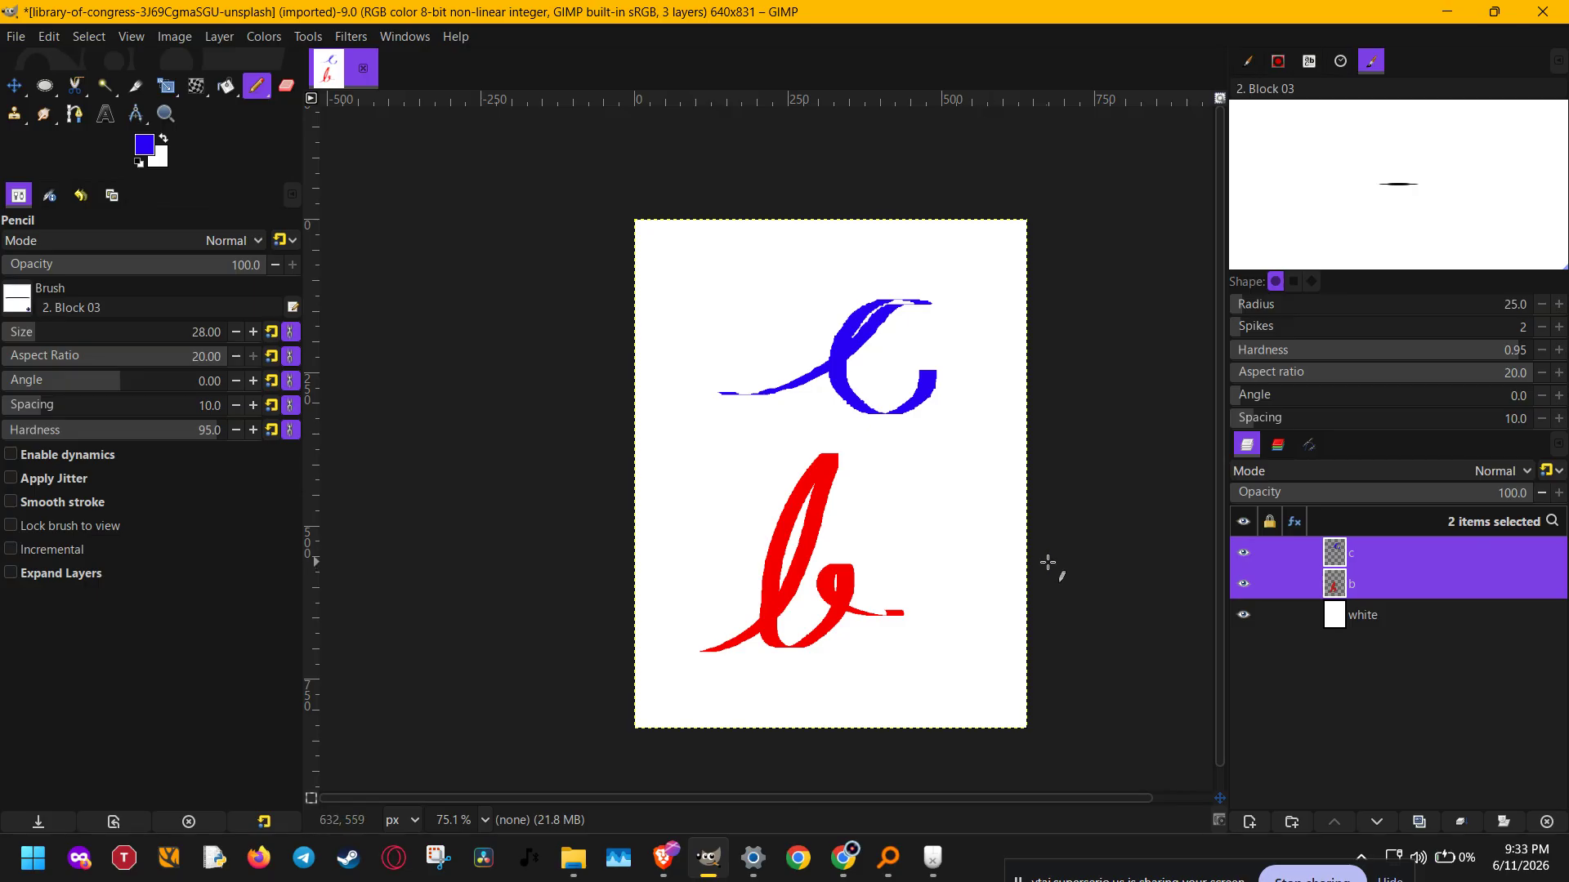
{"action": "left_click", "coordinate": [1442, 562]}
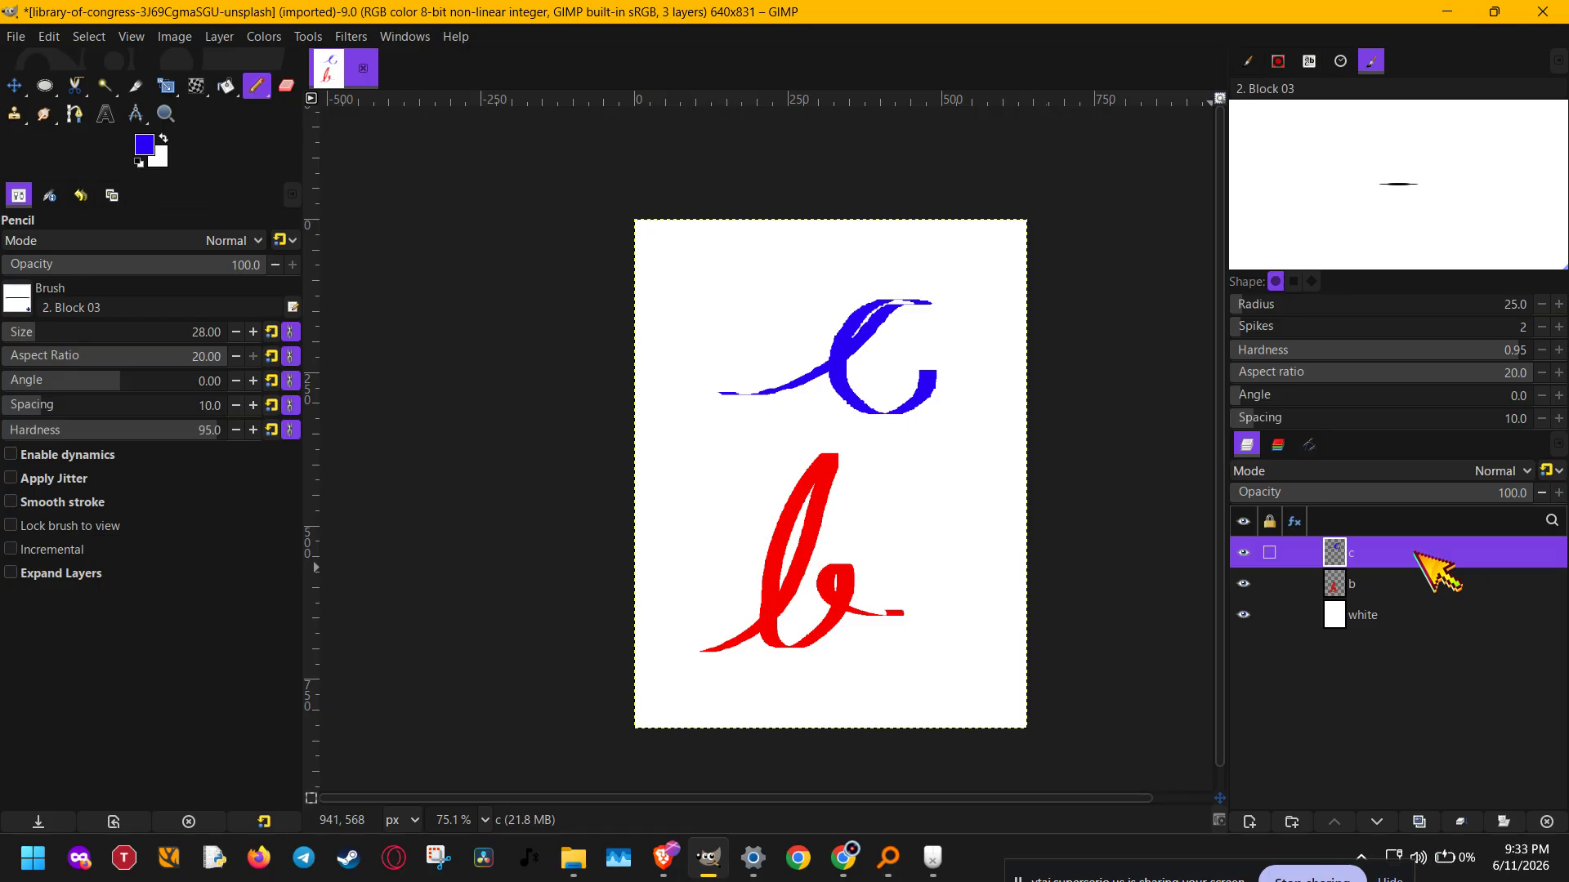
{"action": "left_click", "coordinate": [1399, 617], "text": "shift"}
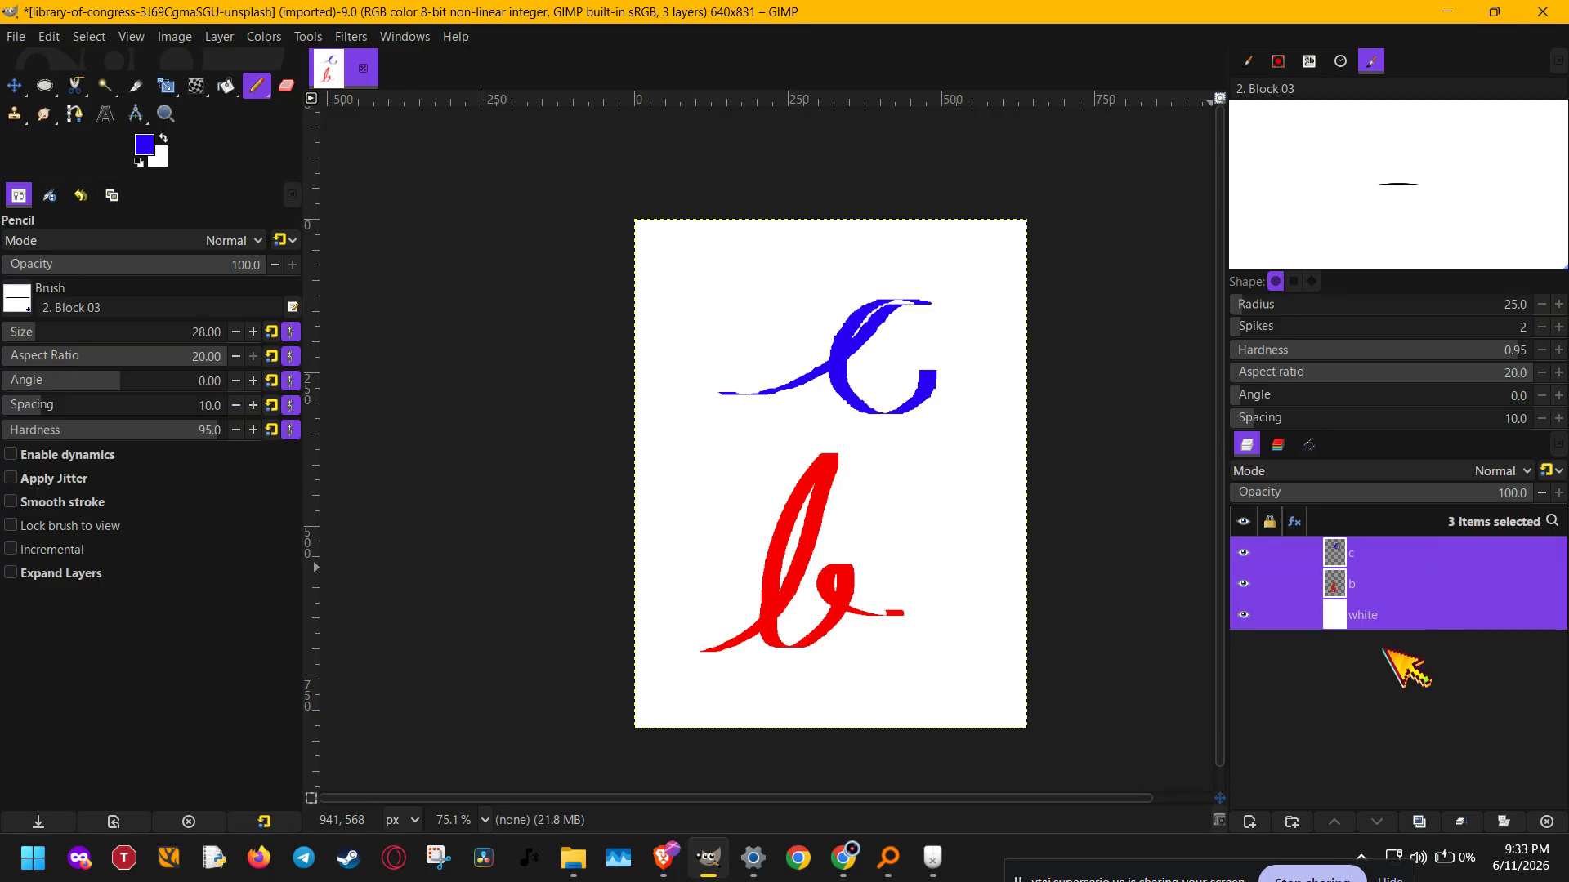
{"action": "left_click", "coordinate": [1377, 554]}
{"action": "left_click", "coordinate": [1362, 615], "text": "shift"}
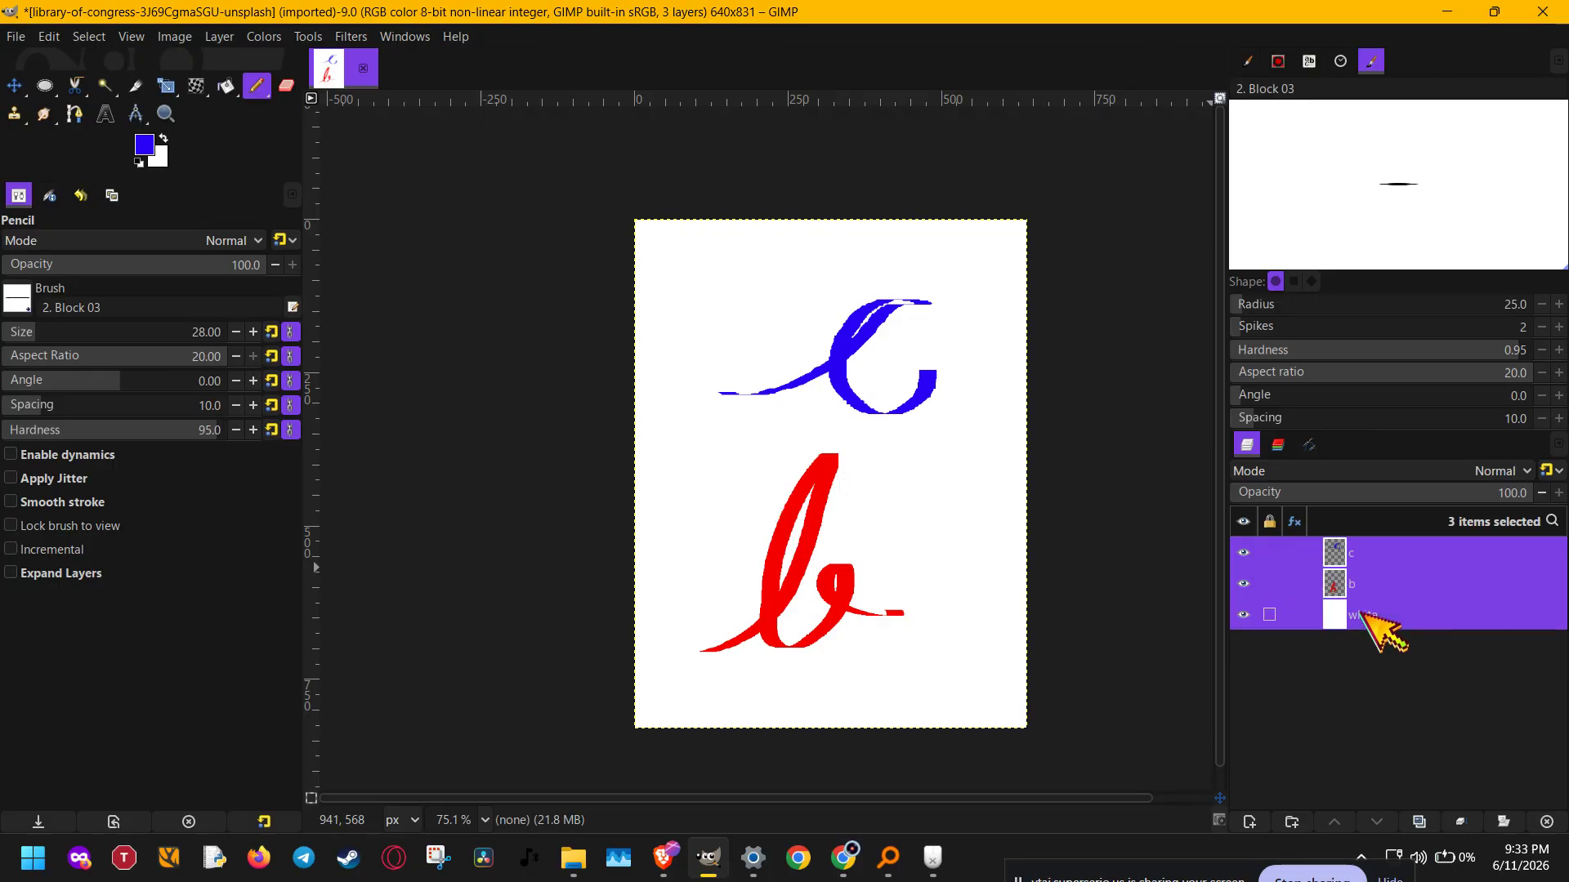
Step: Select layers c and b and move them together up and left, with the Move tool set to move the selected layers
{"action": "left_click", "coordinate": [1391, 554]}
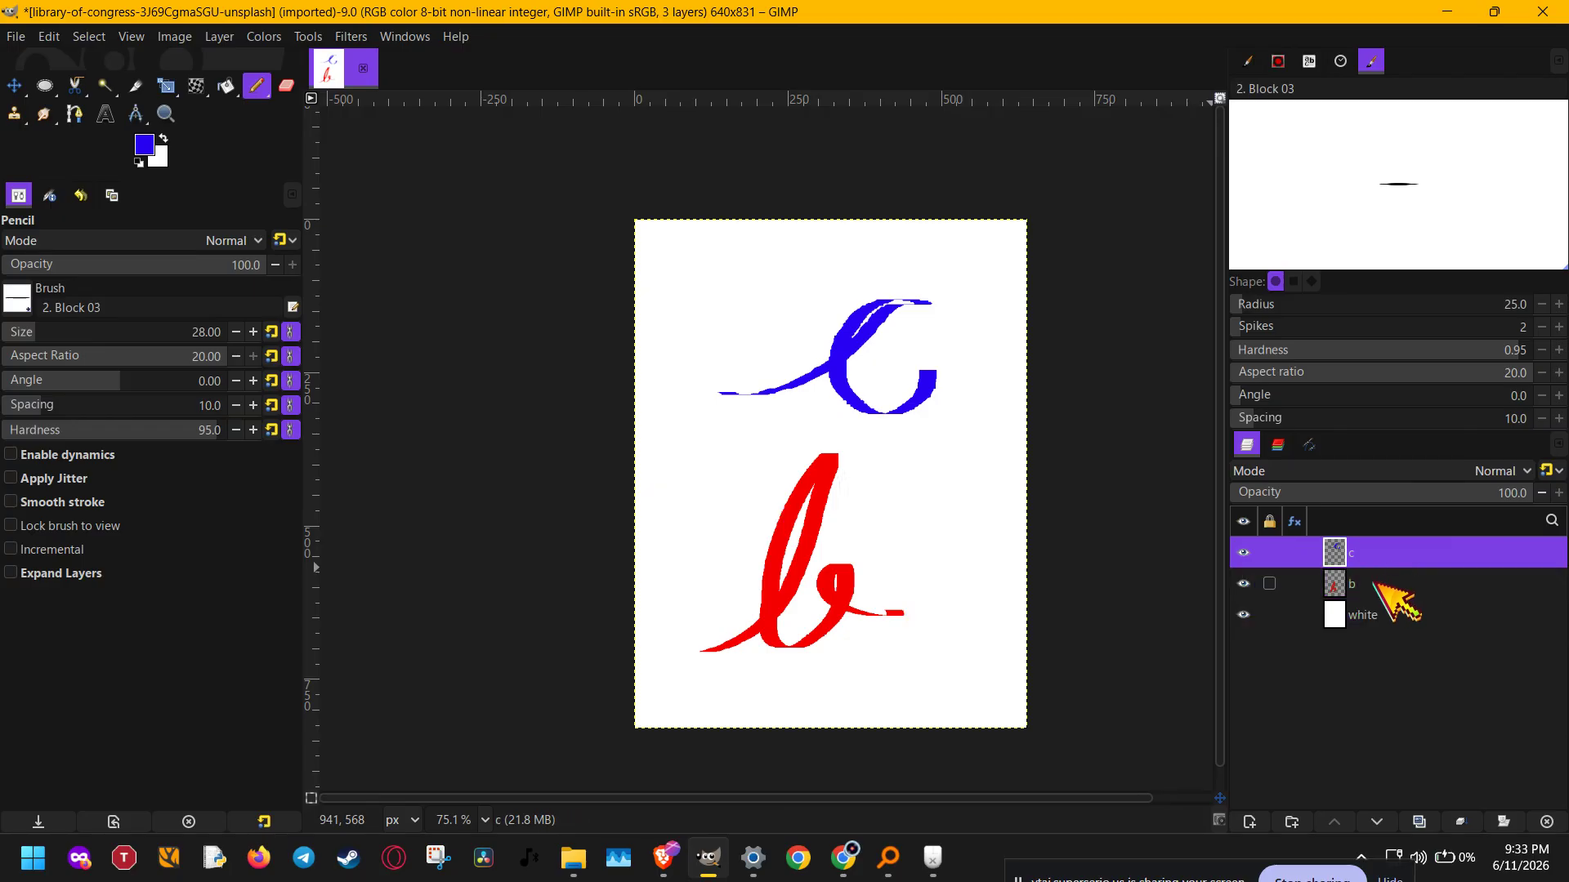
{"action": "left_click", "coordinate": [1376, 584], "text": "shift"}
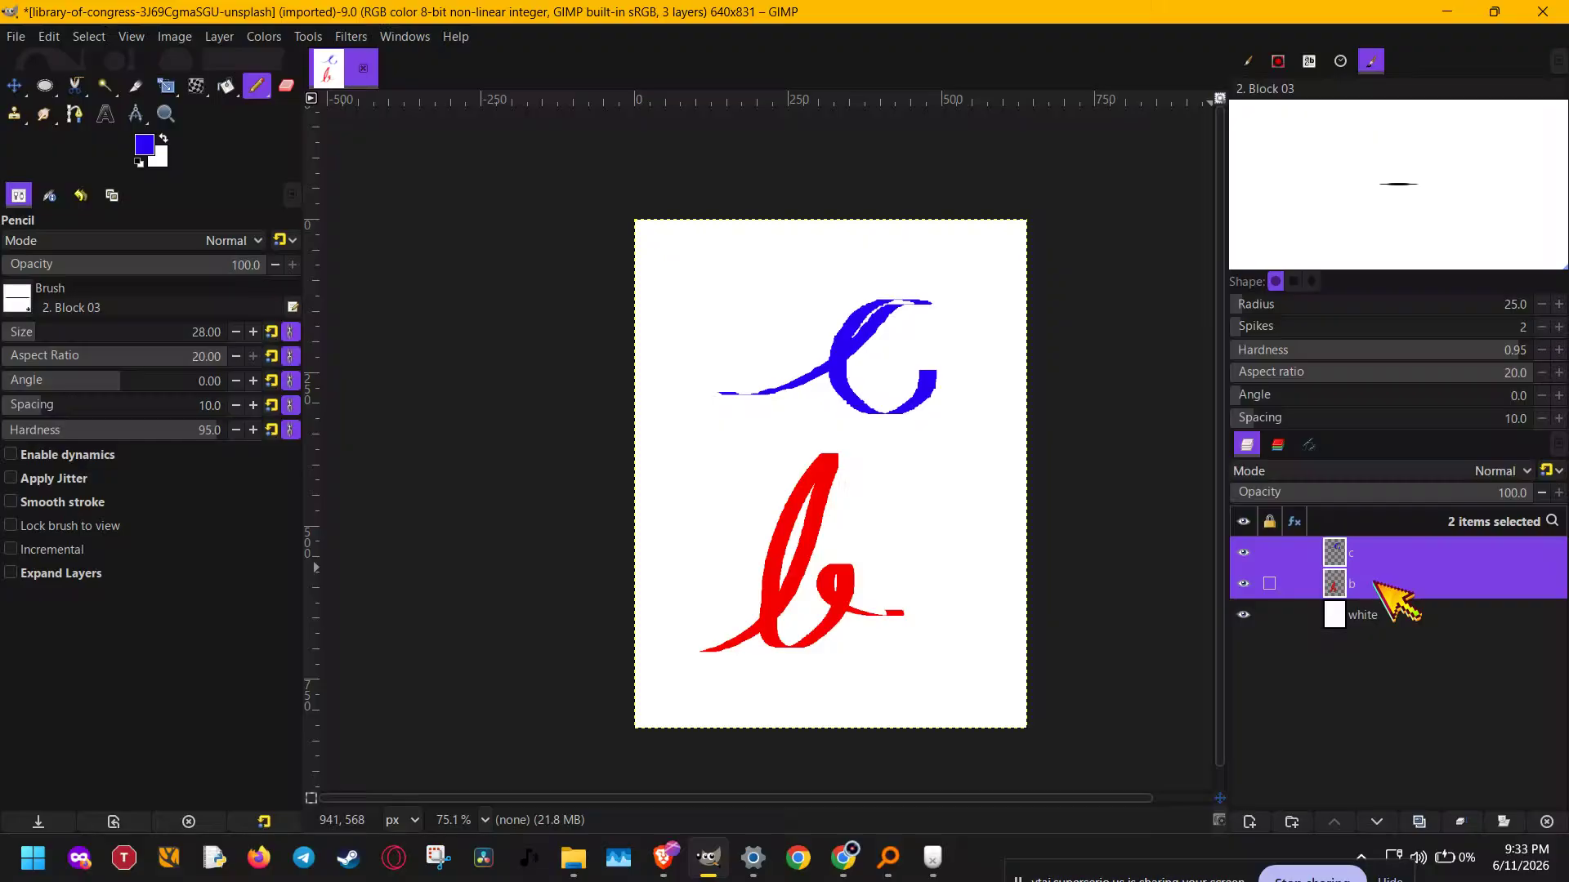
{"action": "key", "text": "m"}
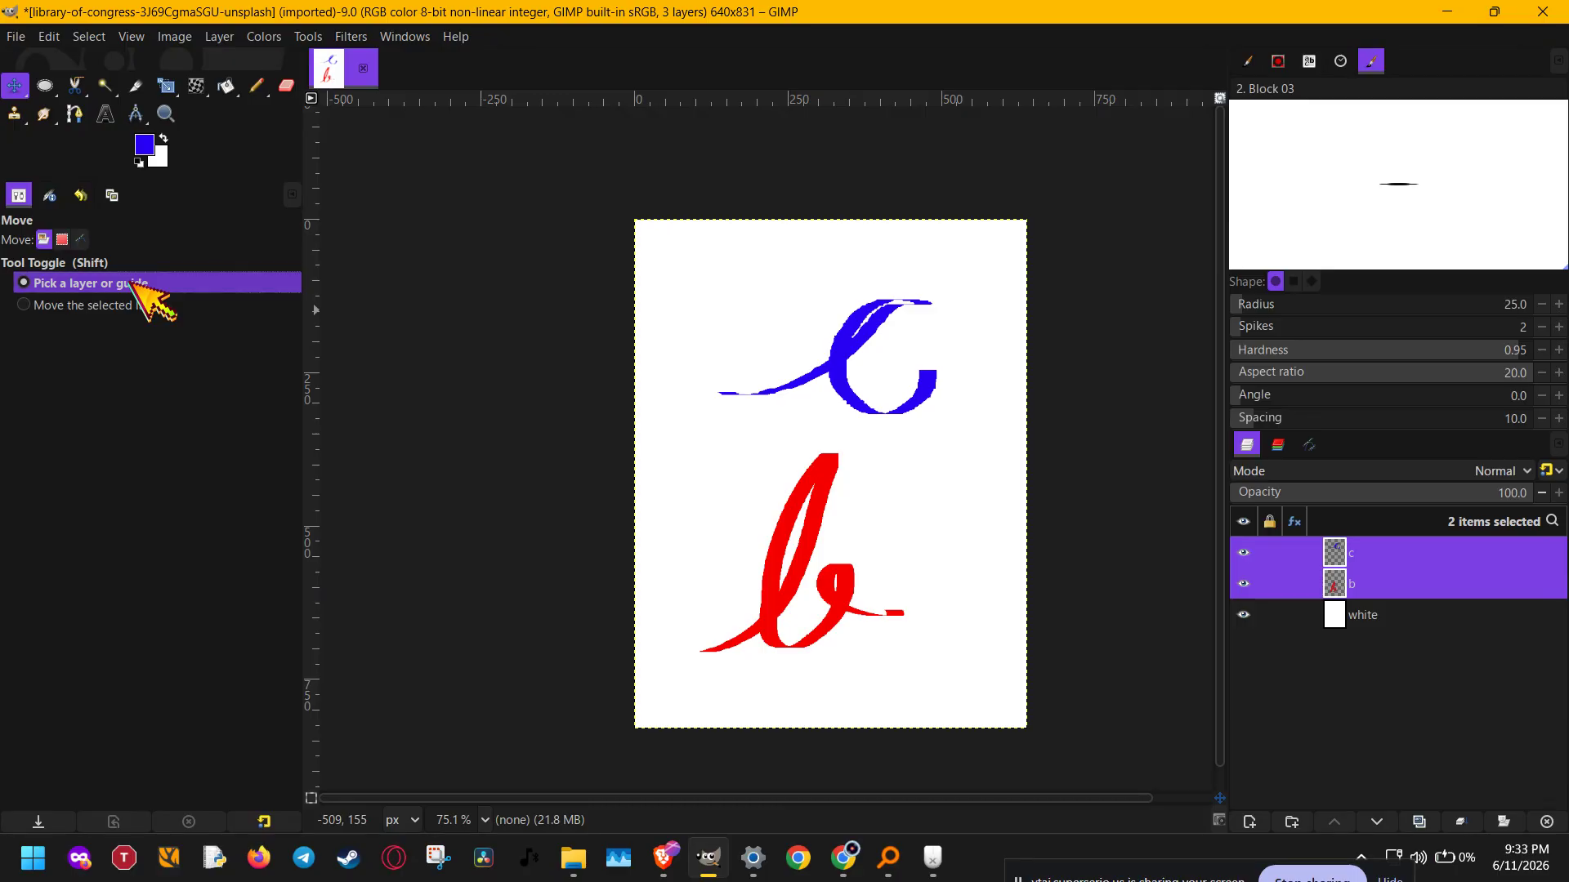
{"action": "left_click", "coordinate": [188, 306]}
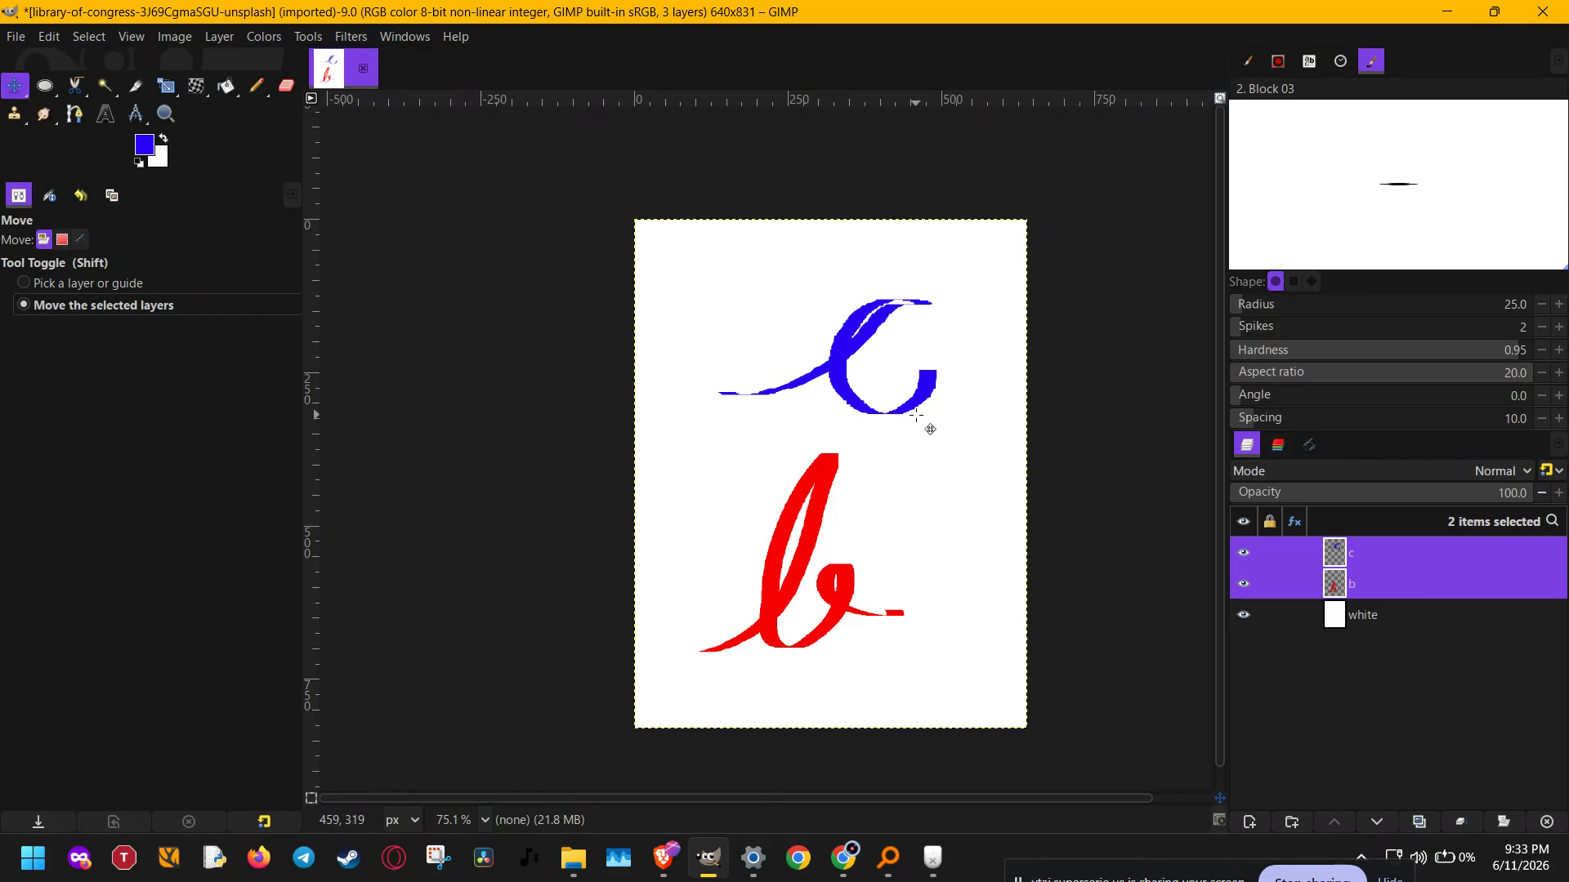
{"action": "left_click_drag", "start_coordinate": [916, 415], "coordinate": [848, 359]}
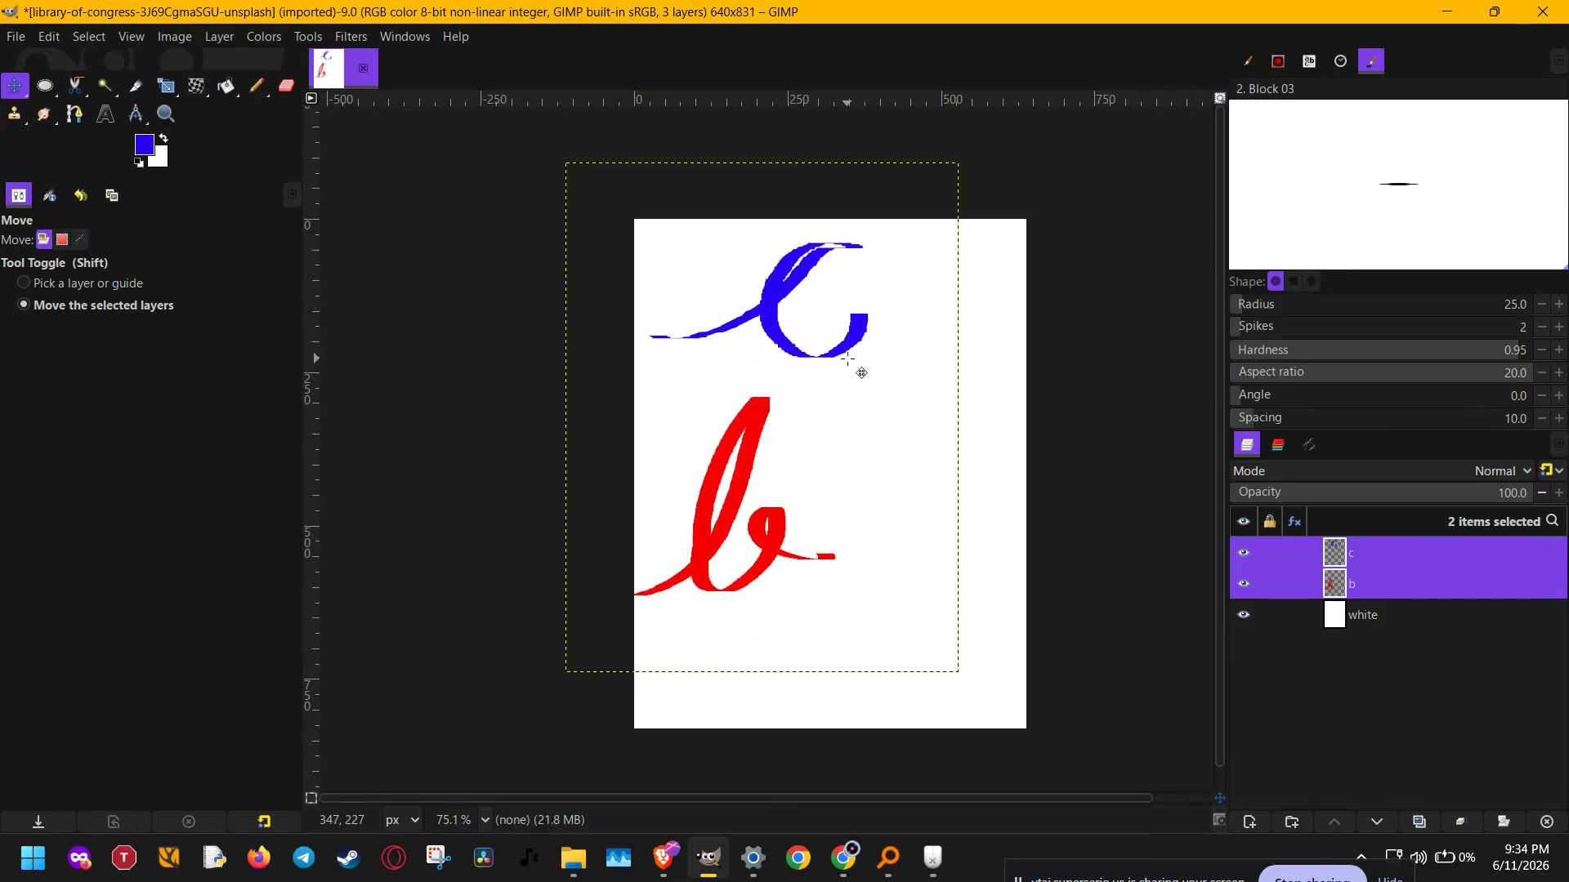
Step: Nudge the selected layers c and b to the right in repeated small steps
{"action": "key", "text": "Right"}
{"action": "key", "text": "Right"}
{"action": "key", "text": "Right"}
{"action": "key", "text": "Right"}
{"action": "key", "text": "Right"}
{"action": "key", "text": "Right"}
{"action": "key", "text": "Right"}
{"action": "key", "text": "Right"}
{"action": "key", "text": "Right"}
{"action": "key", "text": "Right"}
{"action": "key", "text": "Right"}
{"action": "key", "text": "Right"}
{"action": "key", "text": "Right"}
{"action": "key", "text": "Right"}
{"action": "key", "text": "Right"}
{"action": "key", "text": "Right"}
{"action": "key", "text": "Right"}
{"action": "key", "text": "Right"}
{"action": "key", "text": "Right"}
{"action": "key", "text": "Right"}
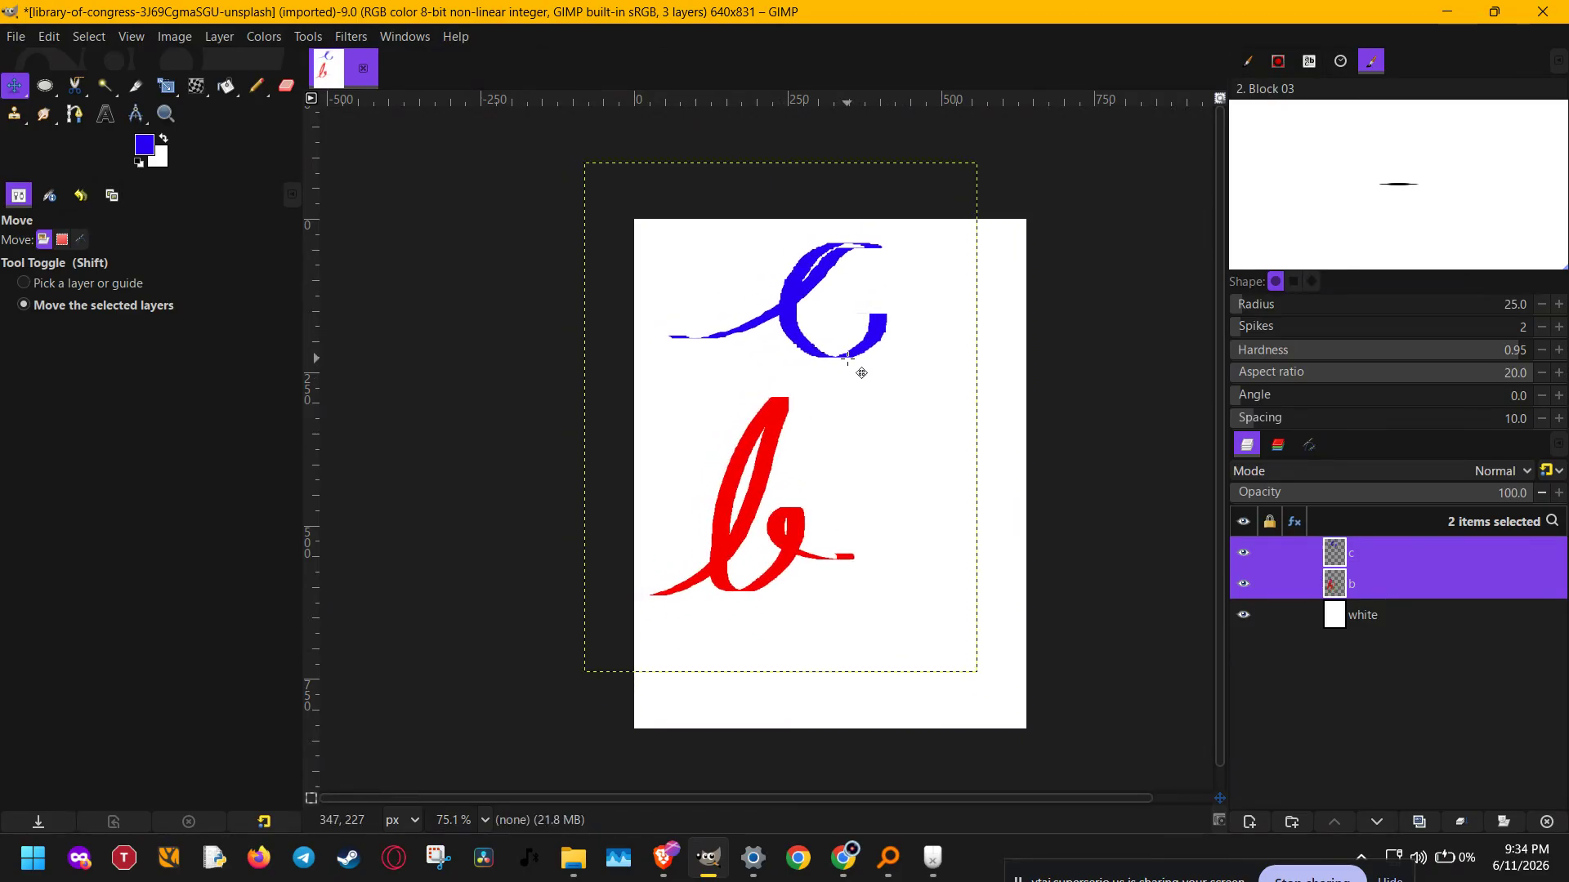
{"action": "key", "text": "Right"}
{"action": "key", "text": "Right"}
{"action": "key", "text": "Right"}
{"action": "key", "text": "Right"}
{"action": "key", "text": "Right"}
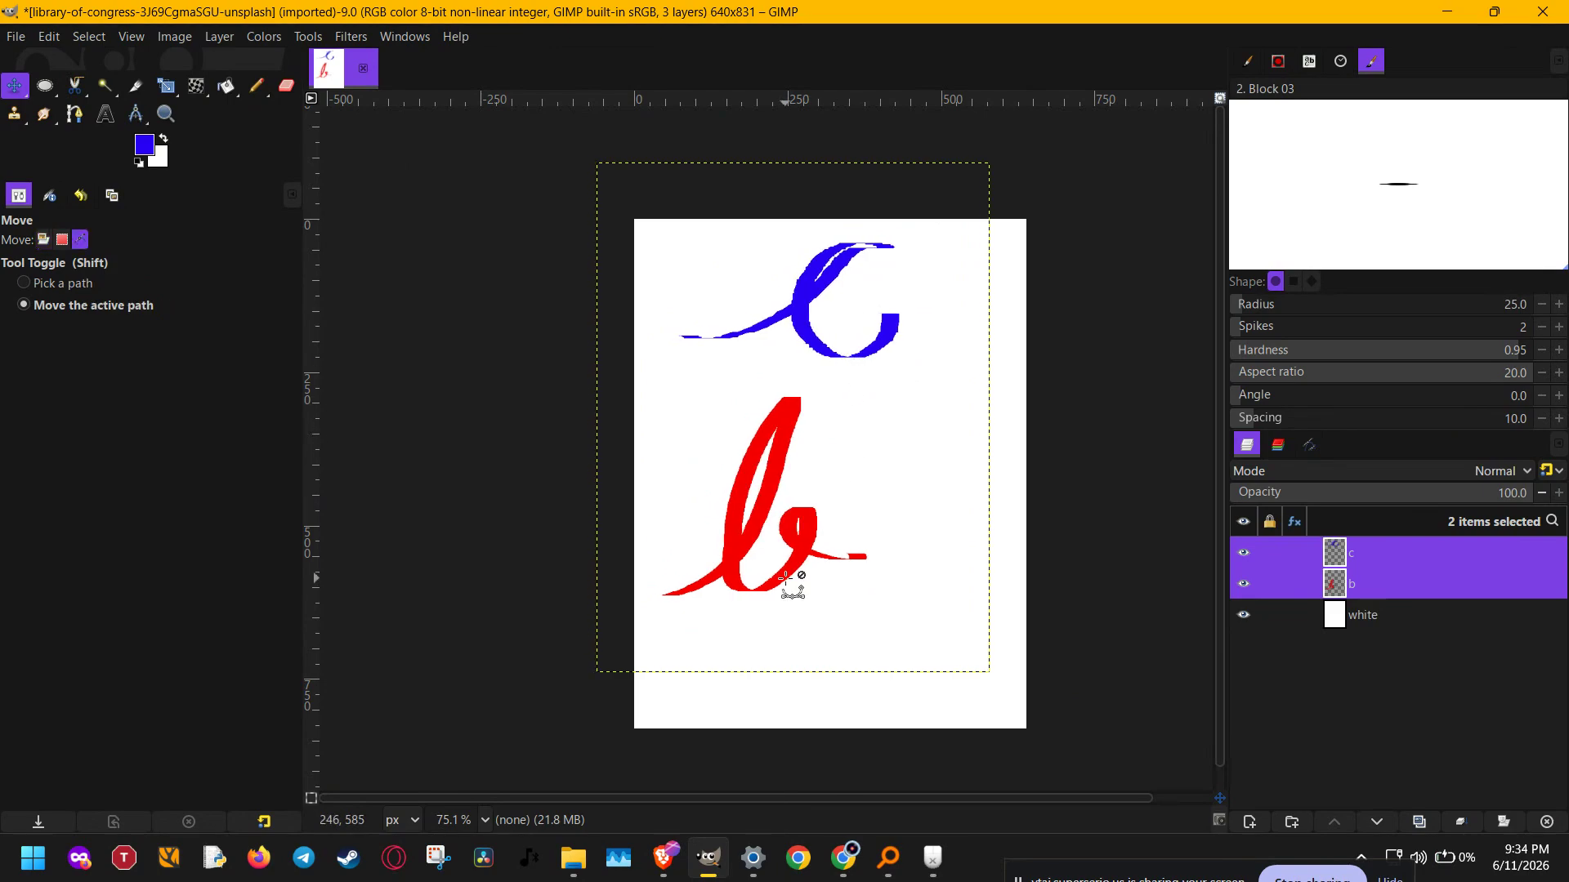
Step: Nudge layers c and b a few more pixels to the right while inspecting the letter b at pixel level
{"action": "scroll", "coordinate": [789, 582], "scroll_direction": "up", "scroll_amount": 8}
{"action": "scroll", "coordinate": [788, 581], "scroll_direction": "up", "scroll_amount": 3}
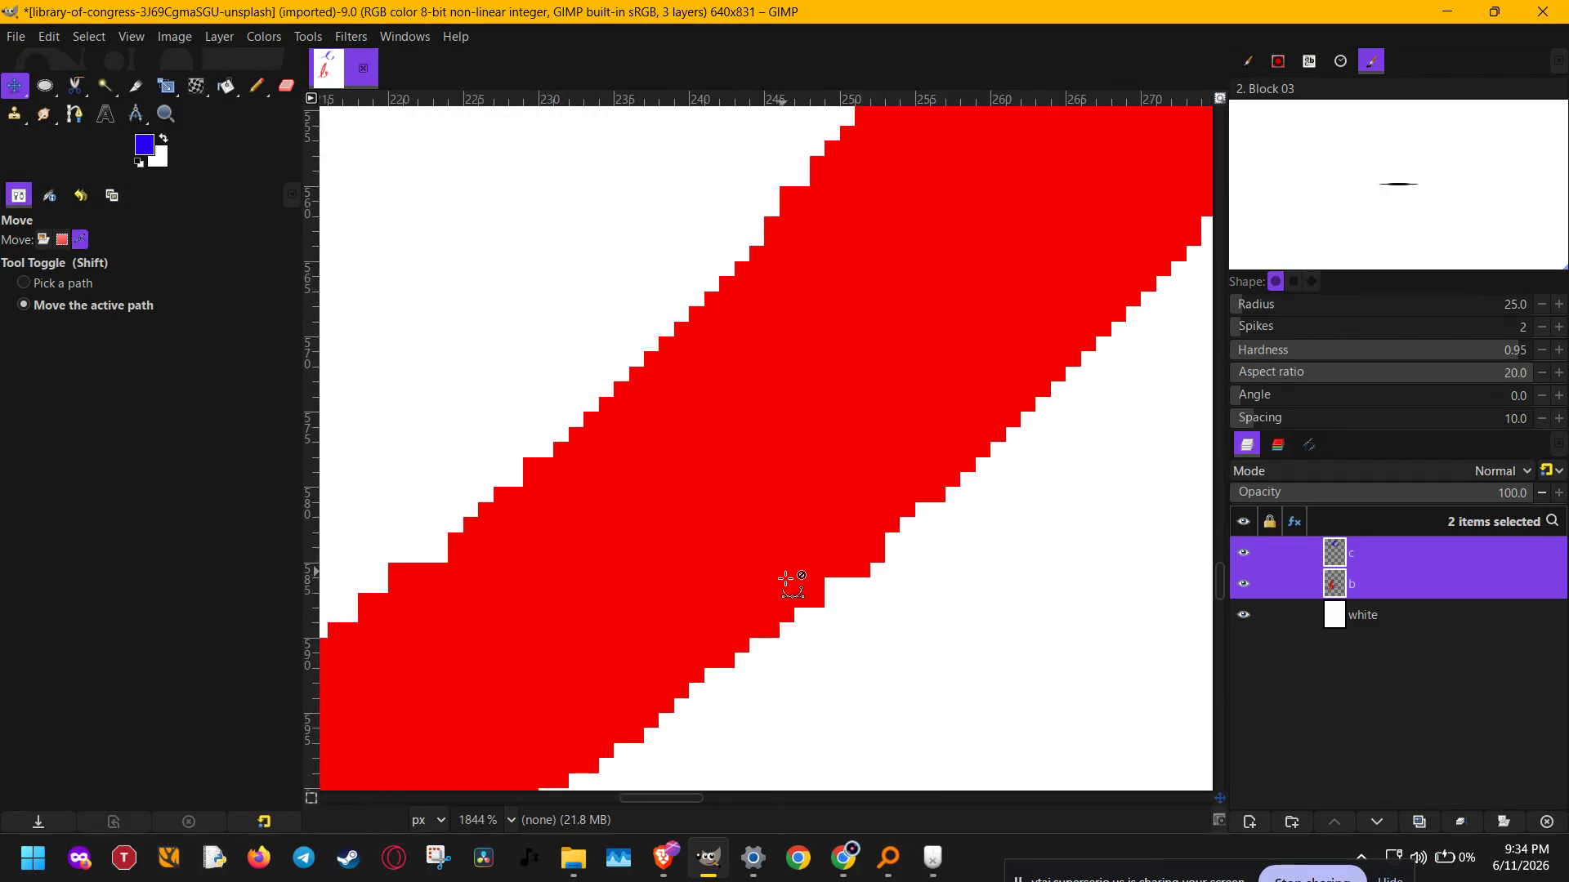
{"action": "mouse_move", "coordinate": [1114, 365]}
{"action": "left_mouse_down"}
{"action": "mouse_move", "coordinate": [822, 597]}
{"action": "mouse_move", "coordinate": [646, 814]}
{"action": "left_mouse_up"}
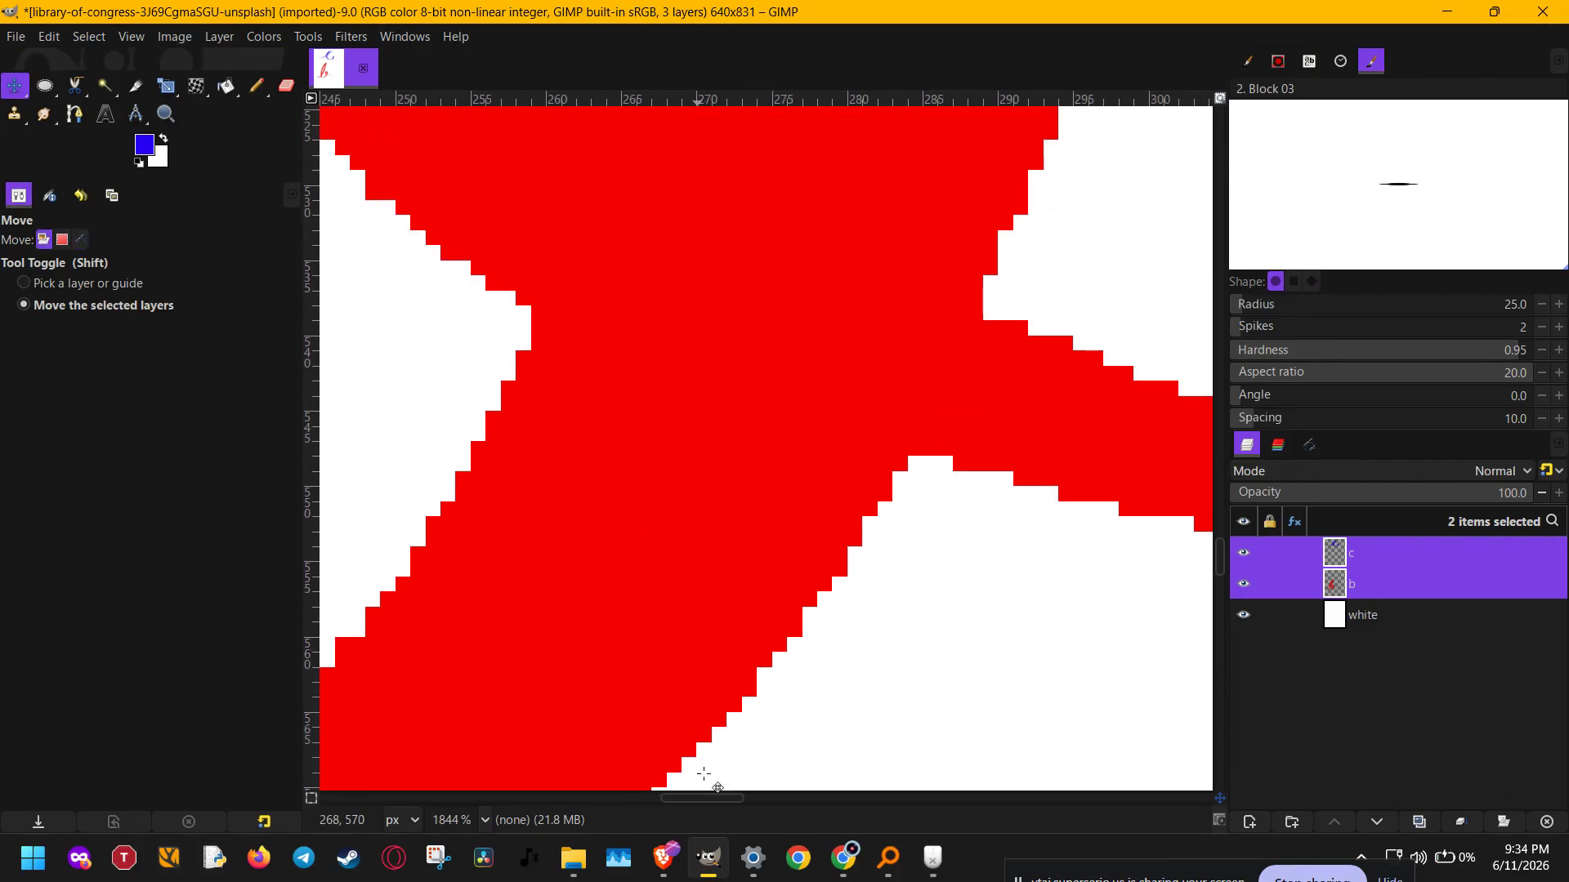
{"action": "key", "text": "Right"}
{"action": "key", "text": "Right"}
{"action": "key", "text": "Right"}
{"action": "key", "text": "Right"}
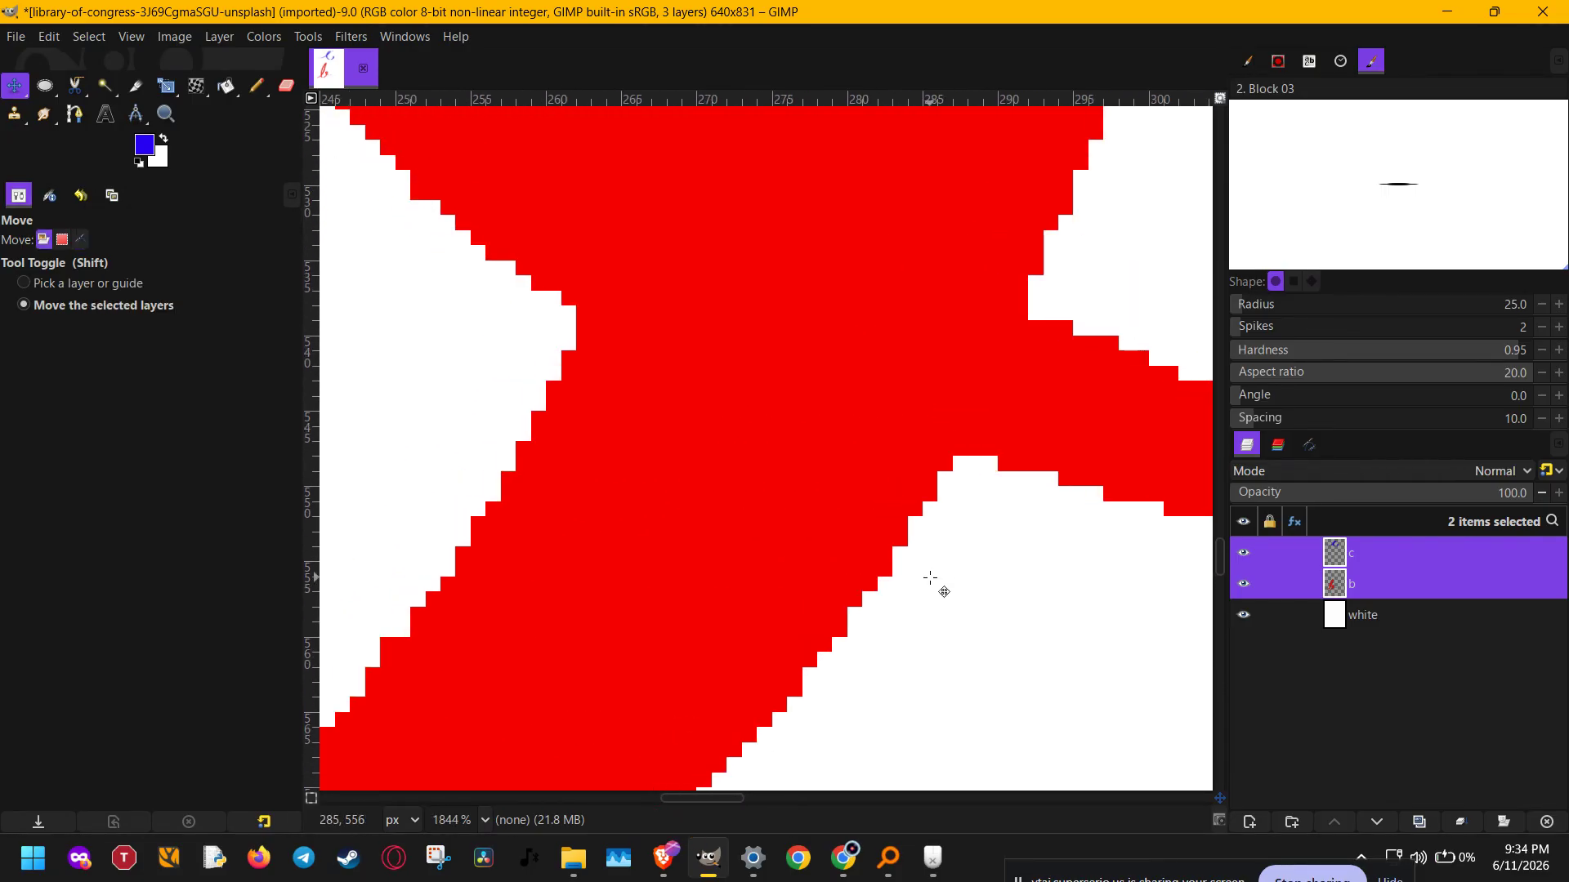
Step: Move layers c and b together back down and right so their boundary lines up with the canvas
{"action": "scroll", "coordinate": [942, 564], "scroll_direction": "down", "scroll_amount": 8}
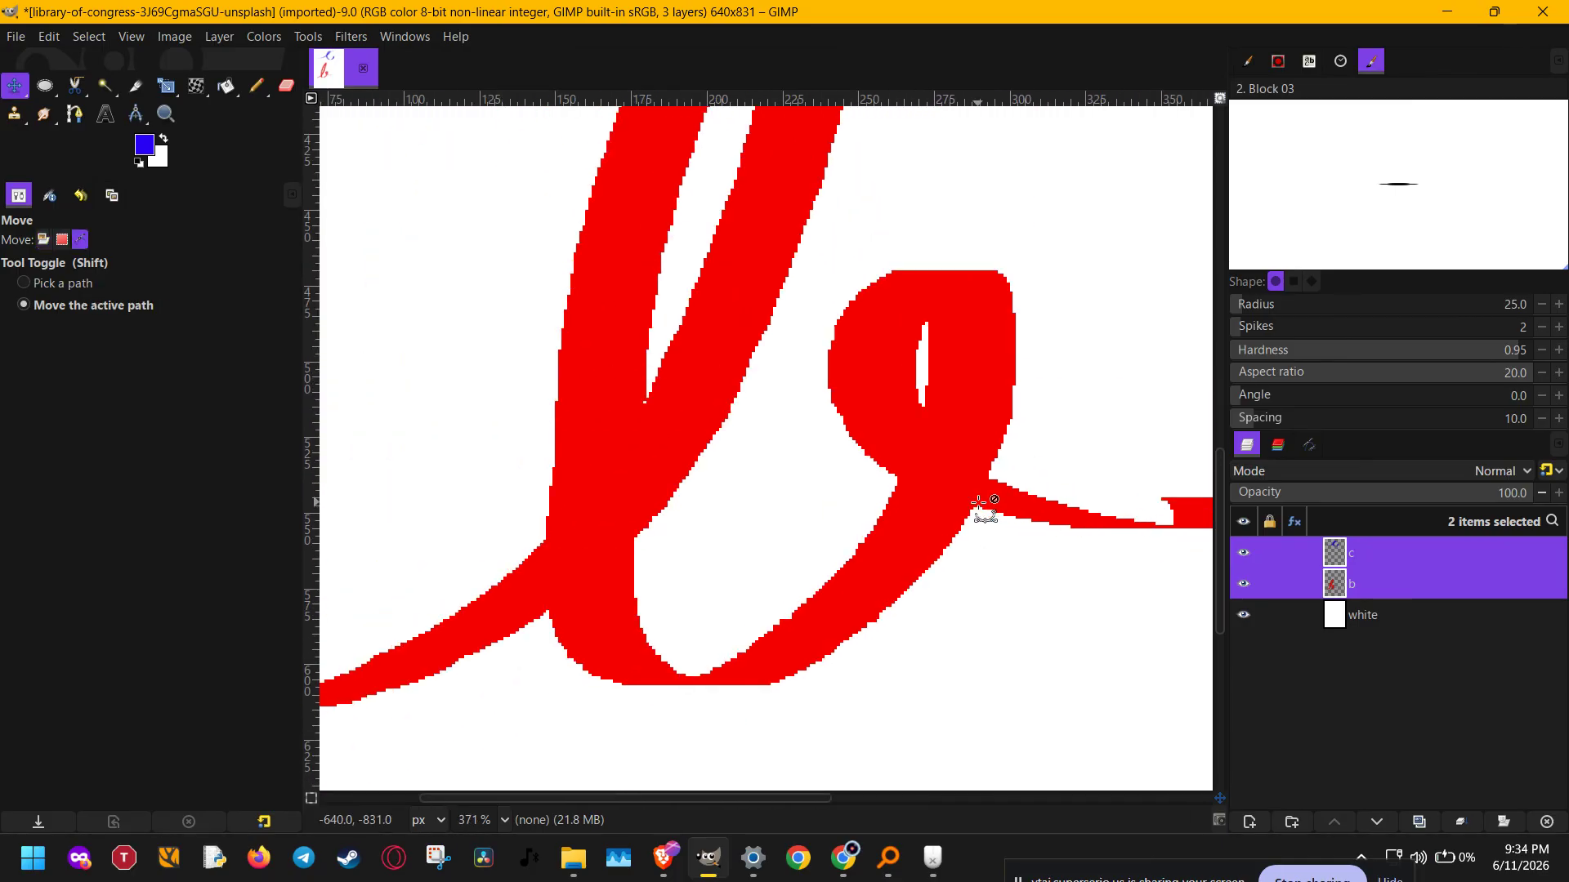
{"action": "scroll", "coordinate": [983, 502], "scroll_direction": "down", "scroll_amount": 2}
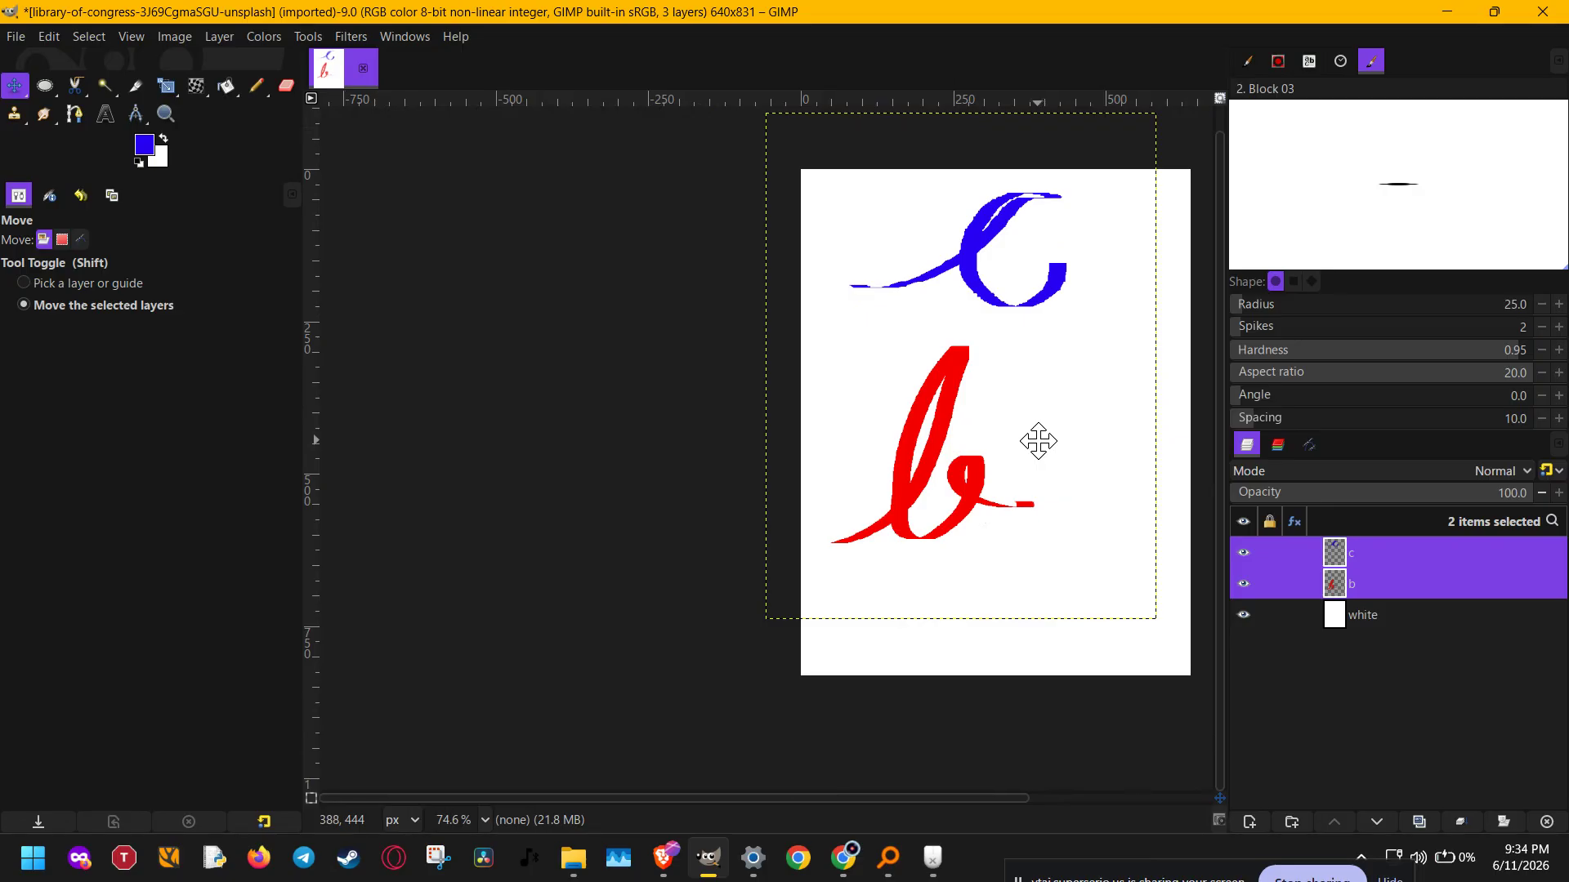
{"action": "left_click_drag", "start_coordinate": [870, 418], "coordinate": [904, 478]}
Step: Try moving the letter b with only layer b selected and the Move tool set to pick a layer or guide
{"action": "left_click", "coordinate": [90, 283]}
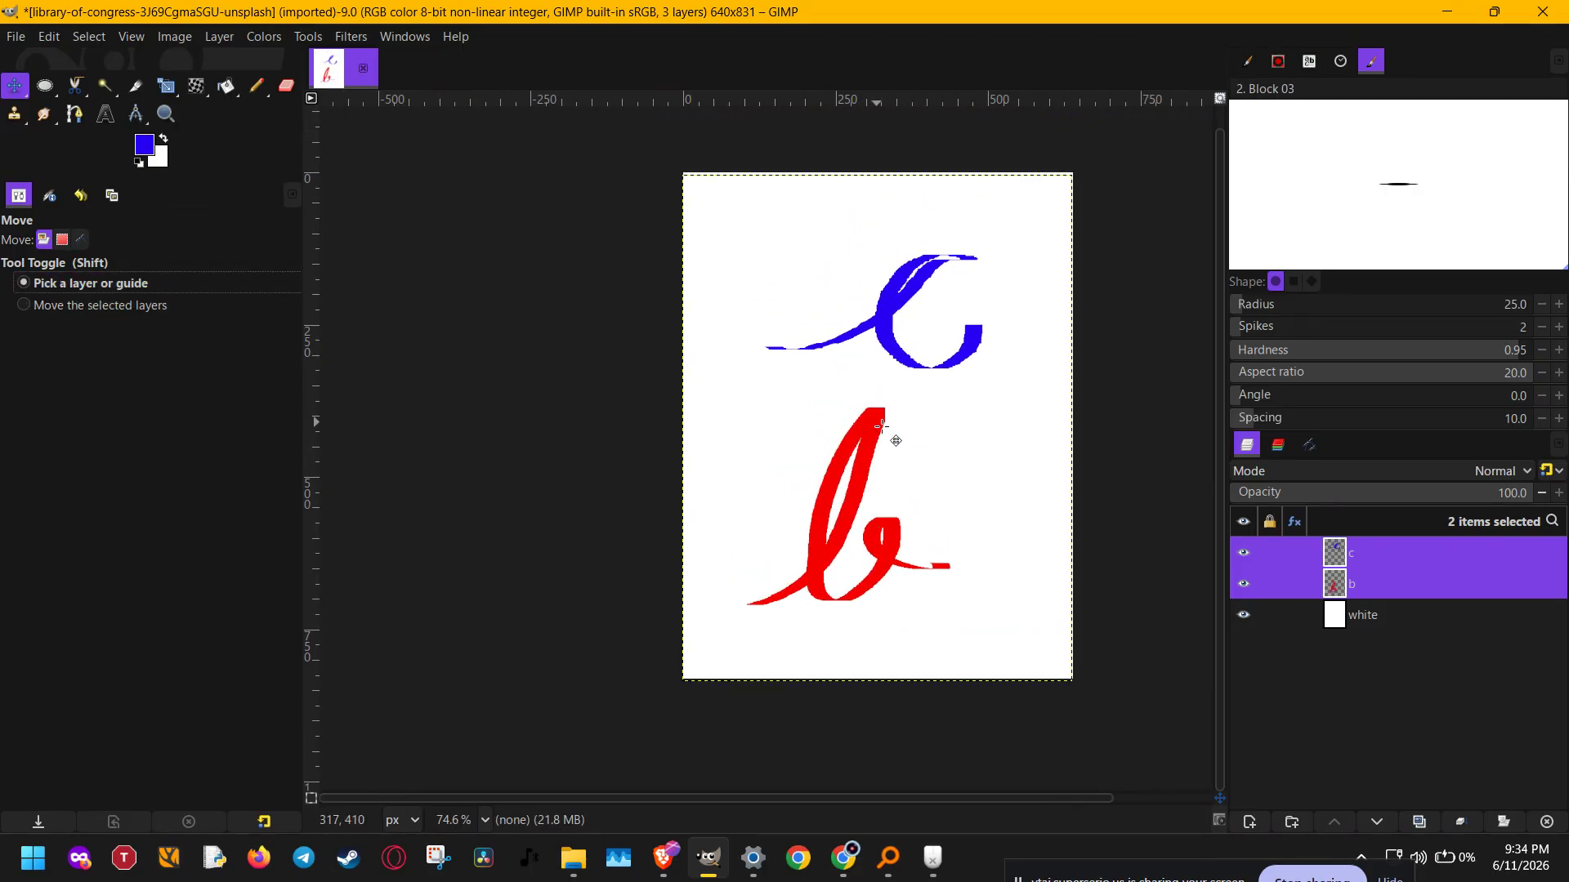
{"action": "left_click", "coordinate": [1385, 583]}
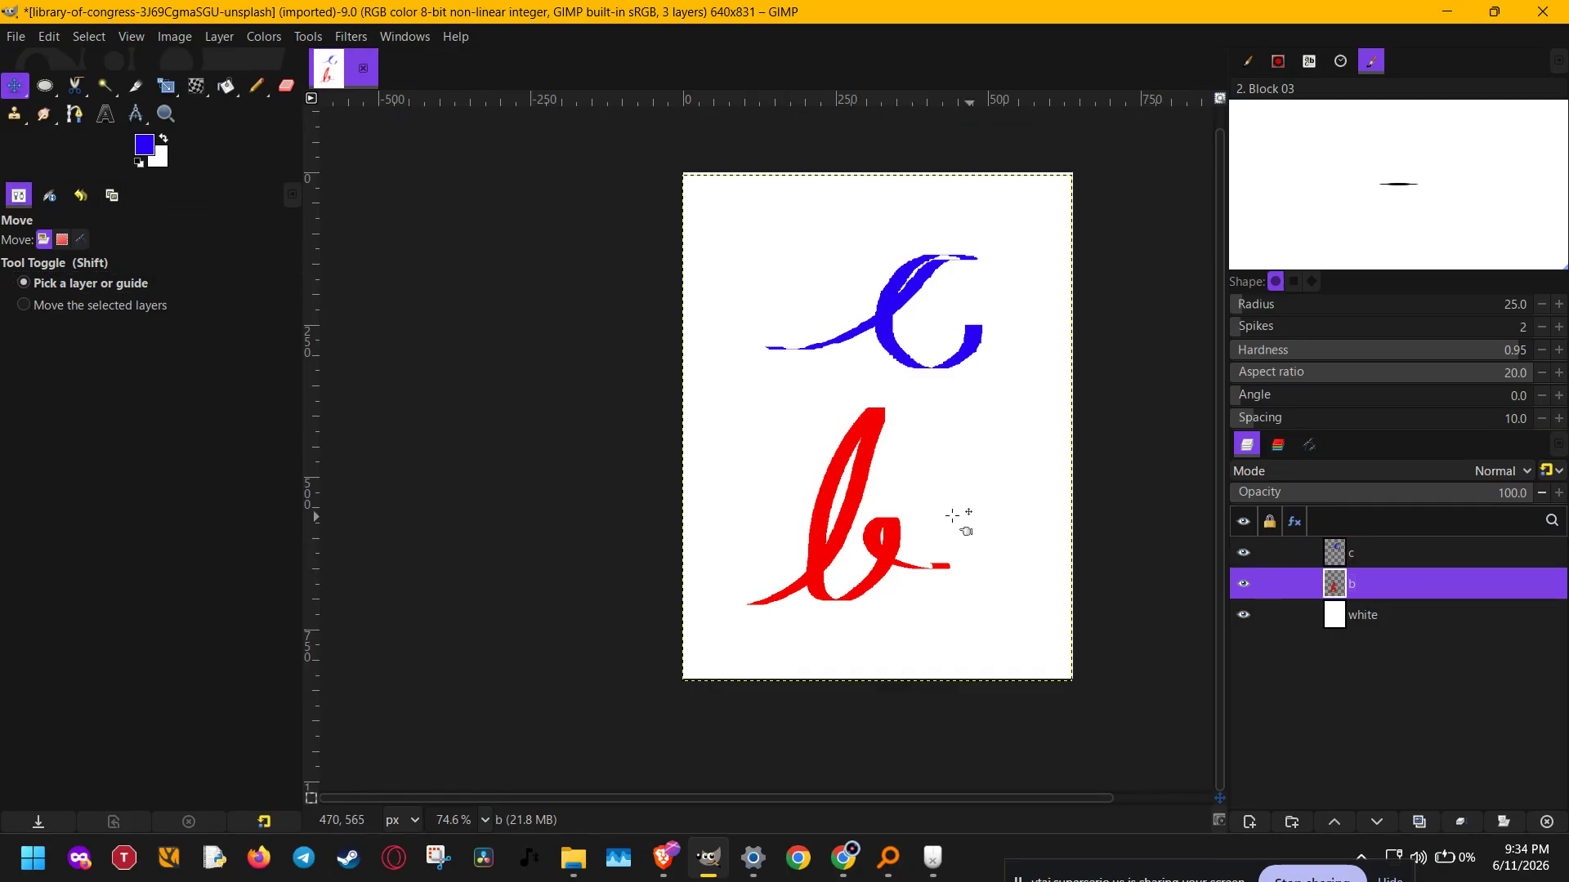
{"action": "mouse_move", "coordinate": [835, 499]}
{"action": "left_mouse_down"}
{"action": "mouse_move", "coordinate": [937, 450]}
{"action": "mouse_move", "coordinate": [853, 508]}
{"action": "left_mouse_up"}
{"action": "key", "text": "ctrl+z"}
{"action": "key", "text": "ctrl+z"}
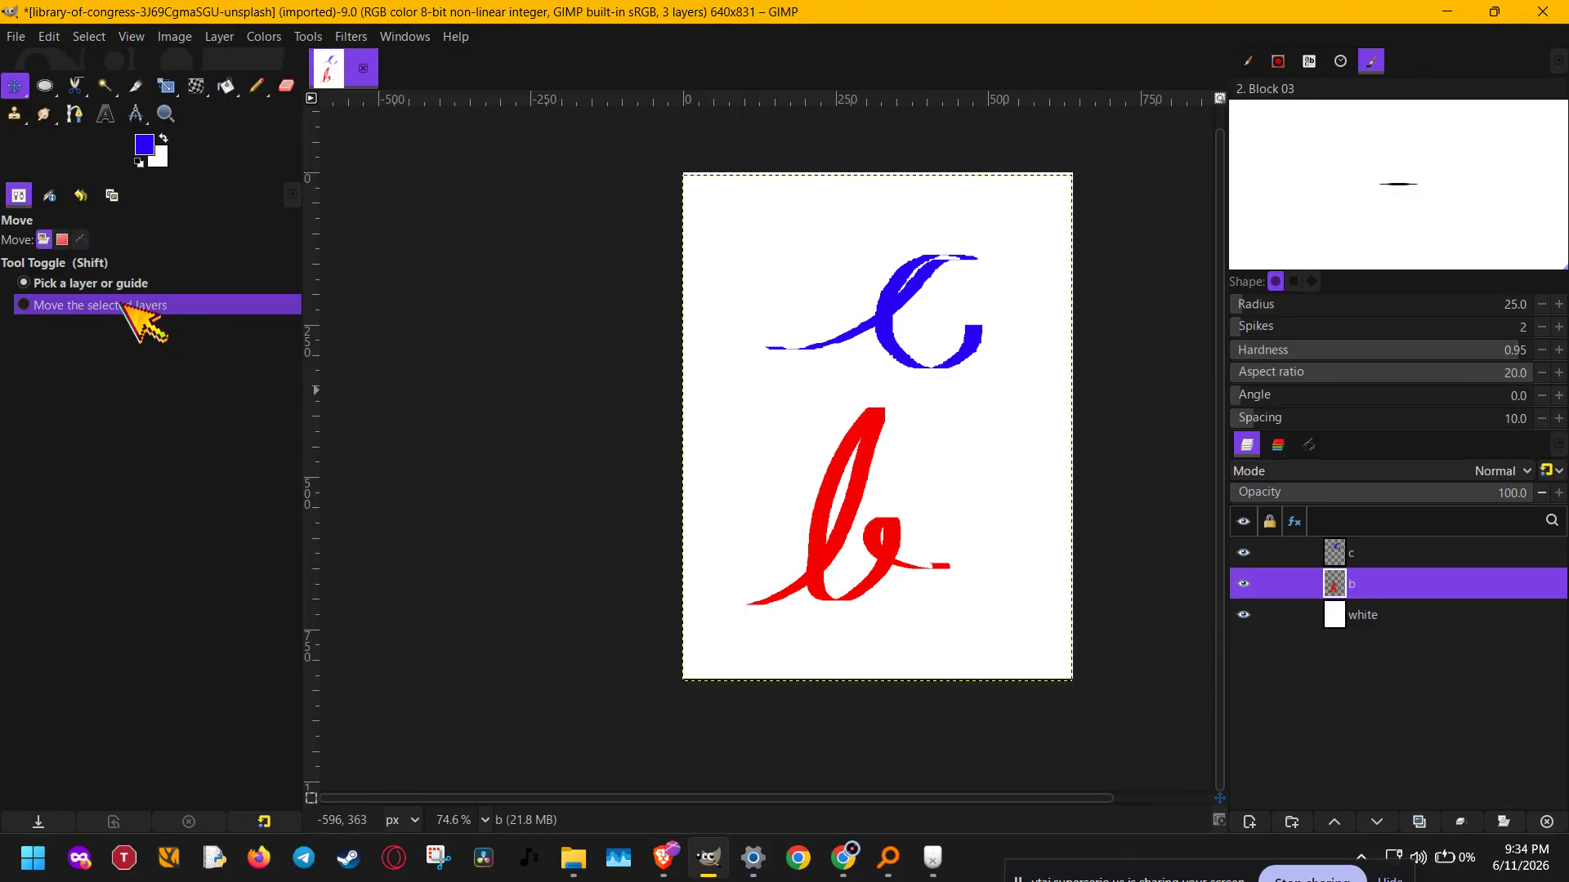
Step: Shift layer b slightly left using the option to move the selected layers, and return the Move tool to picking a layer or guide
{"action": "left_click", "coordinate": [125, 304]}
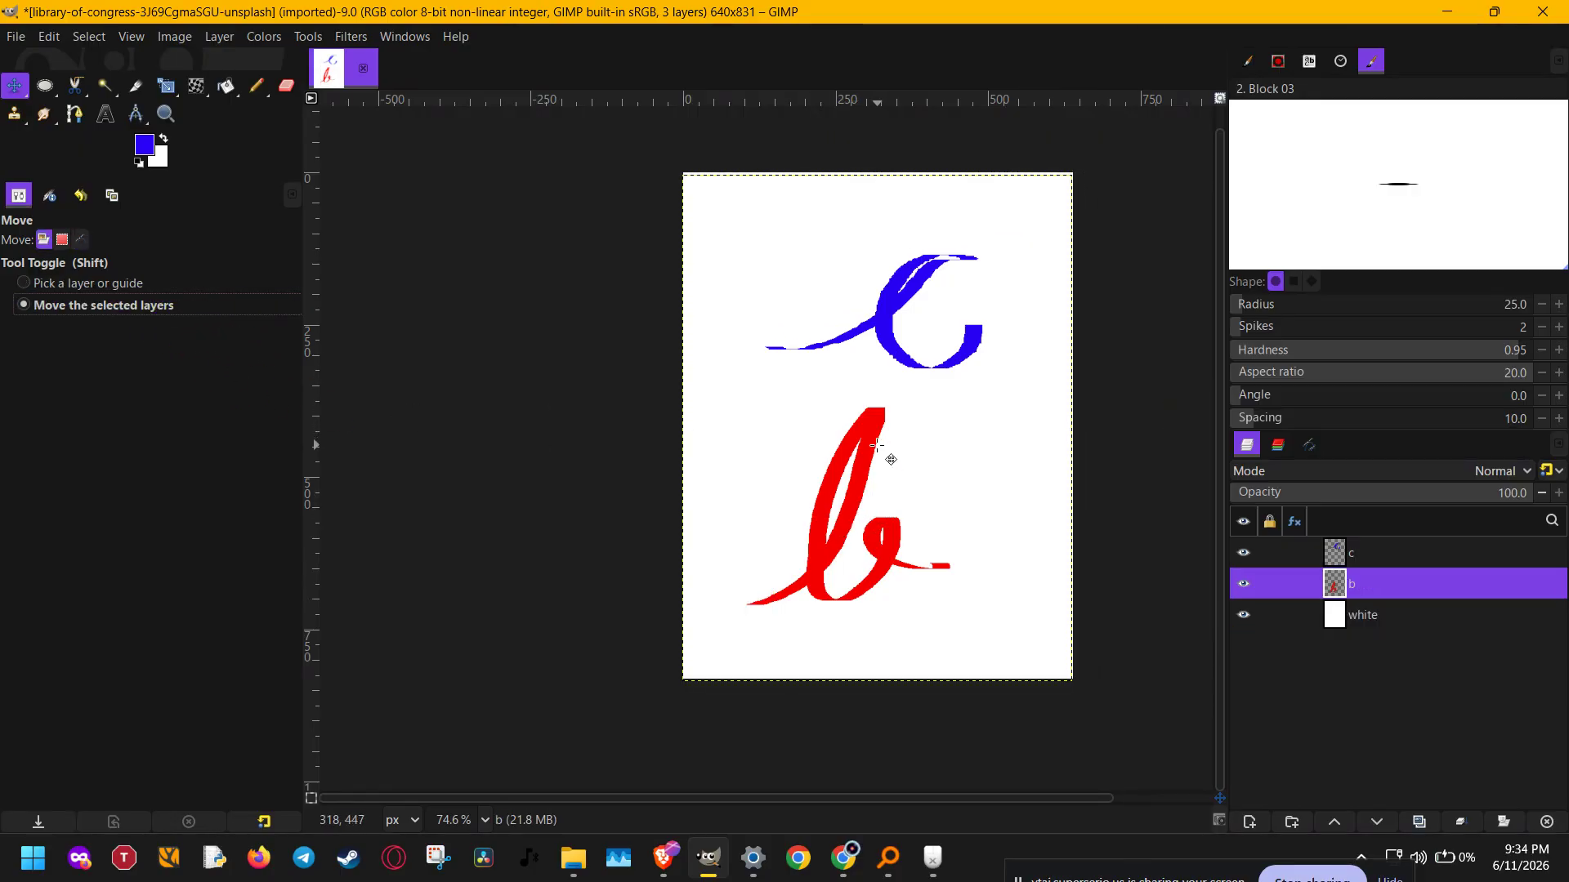
{"action": "mouse_move", "coordinate": [872, 443]}
{"action": "left_mouse_down"}
{"action": "mouse_move", "coordinate": [958, 443]}
{"action": "mouse_move", "coordinate": [867, 445]}
{"action": "left_mouse_up"}
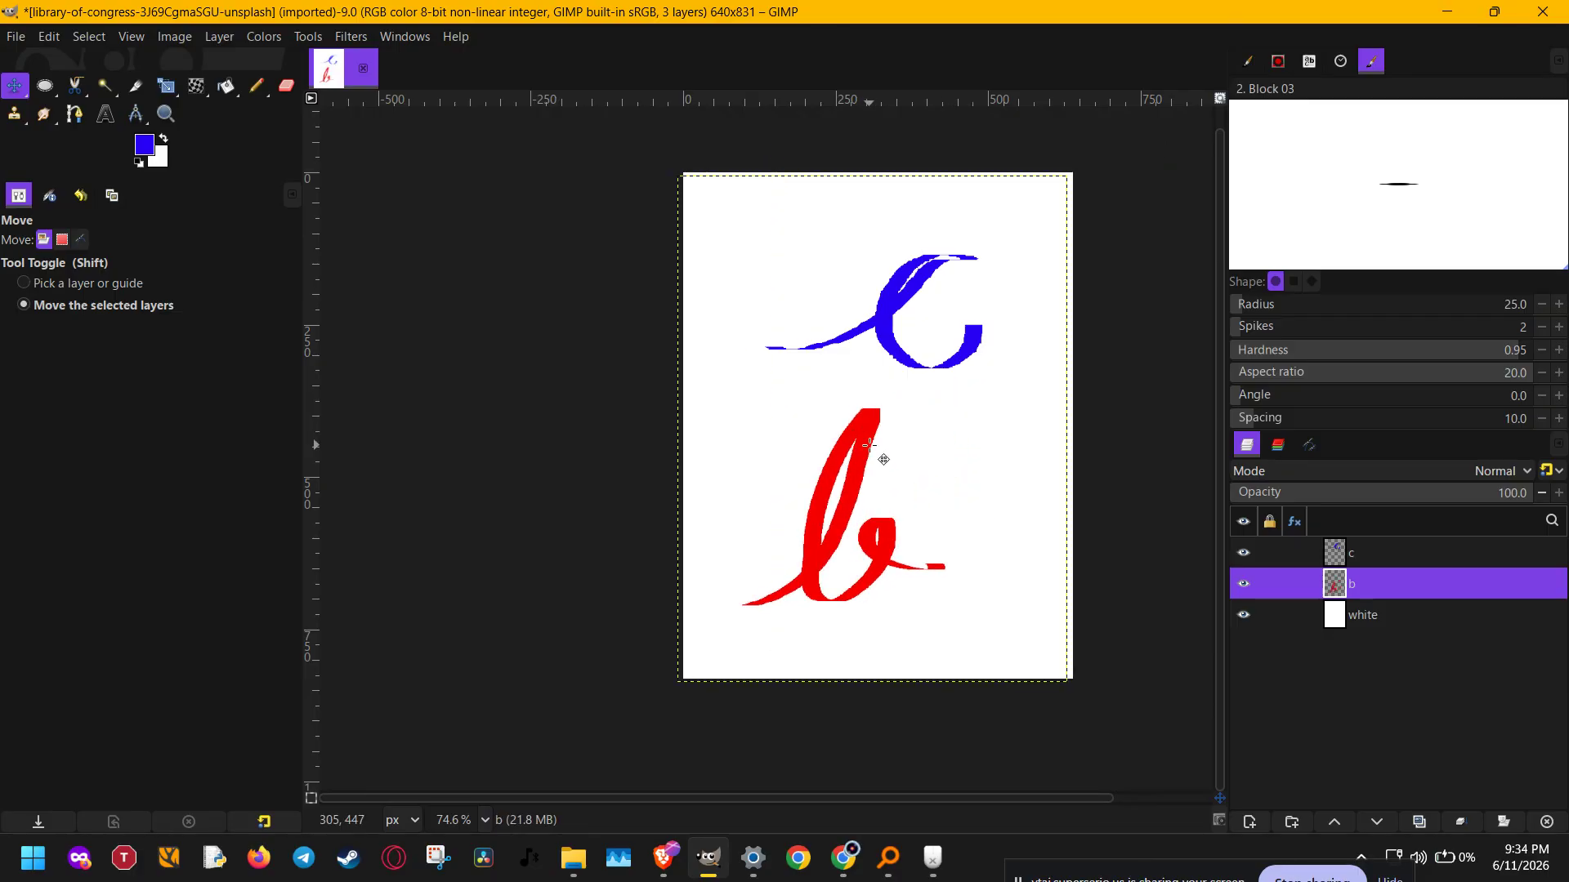
{"action": "key", "text": "alt"}
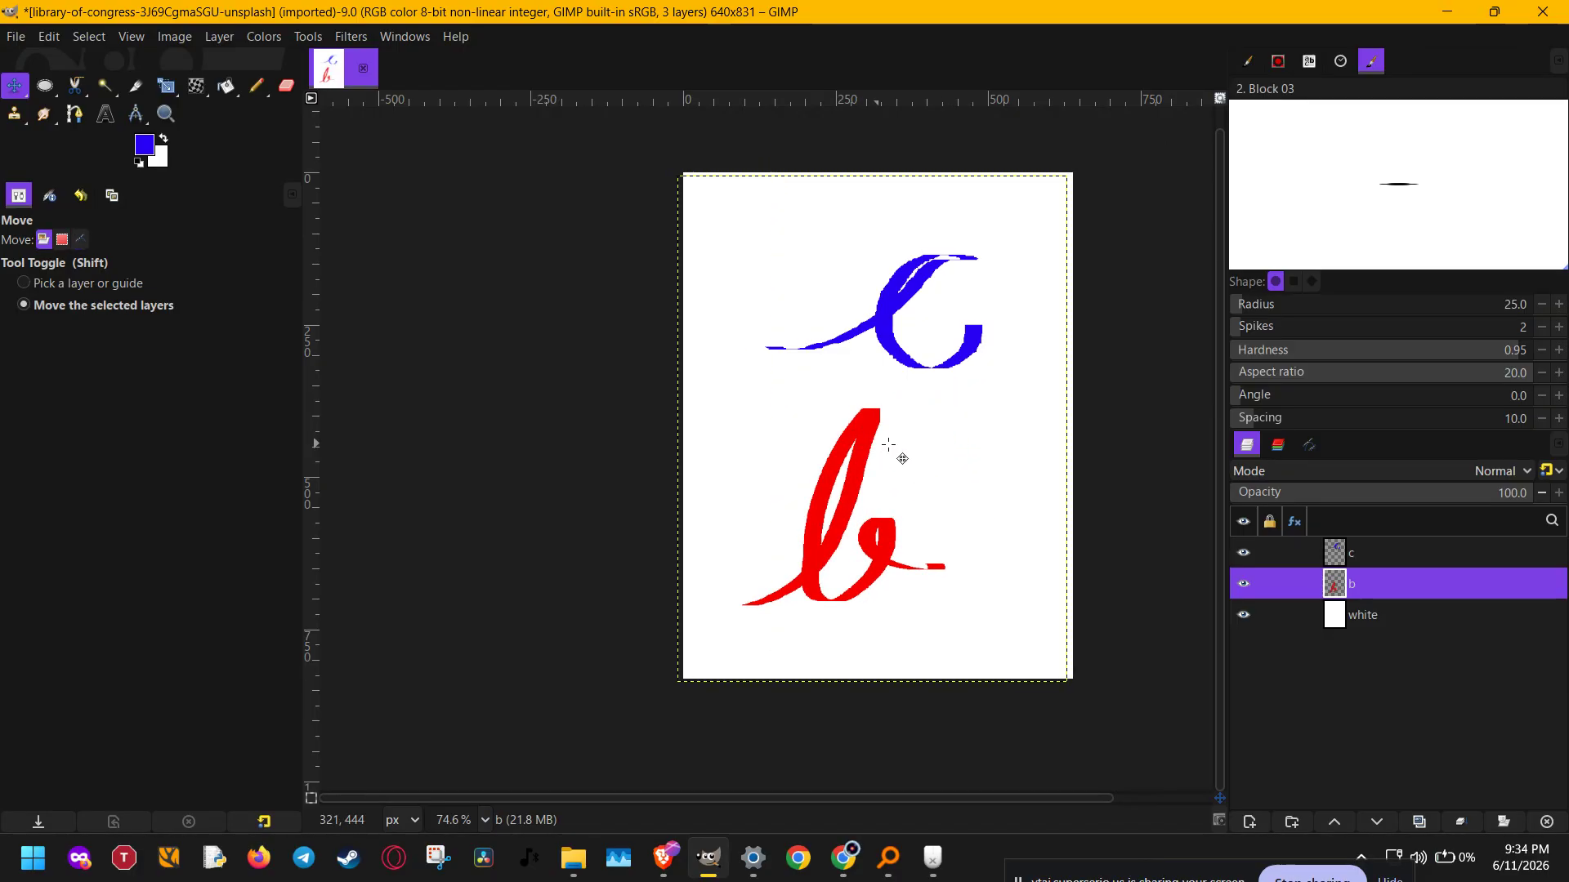
{"action": "left_click", "coordinate": [245, 286]}
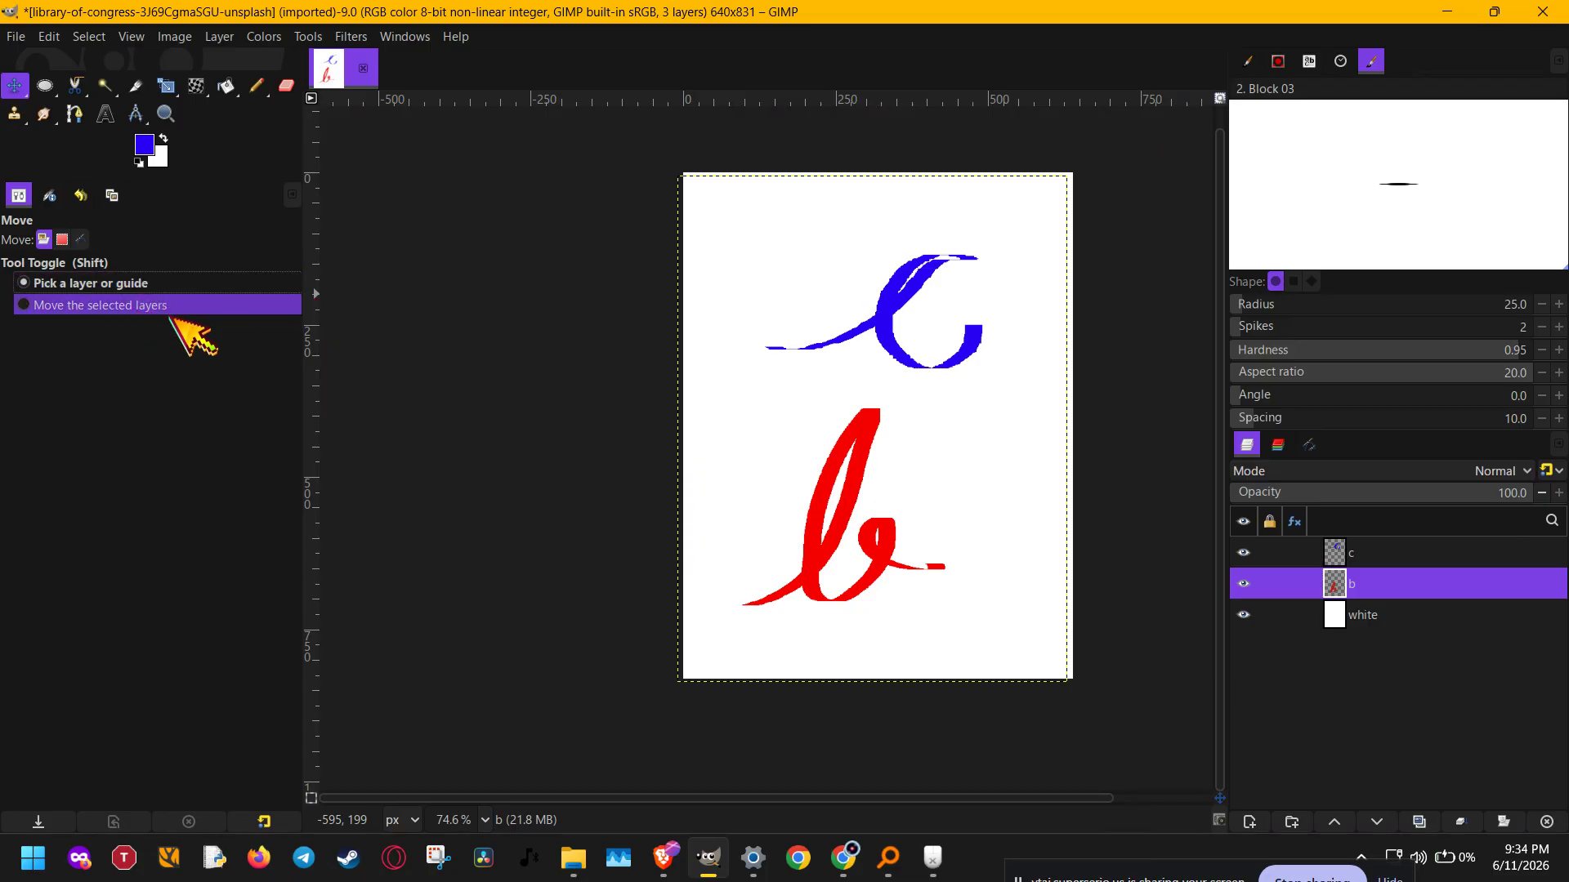
Step: Create a layer group named "alphabets" and place layers b and c inside it
{"action": "left_click", "coordinate": [1291, 822]}
{"action": "double_click", "coordinate": [1408, 585]}
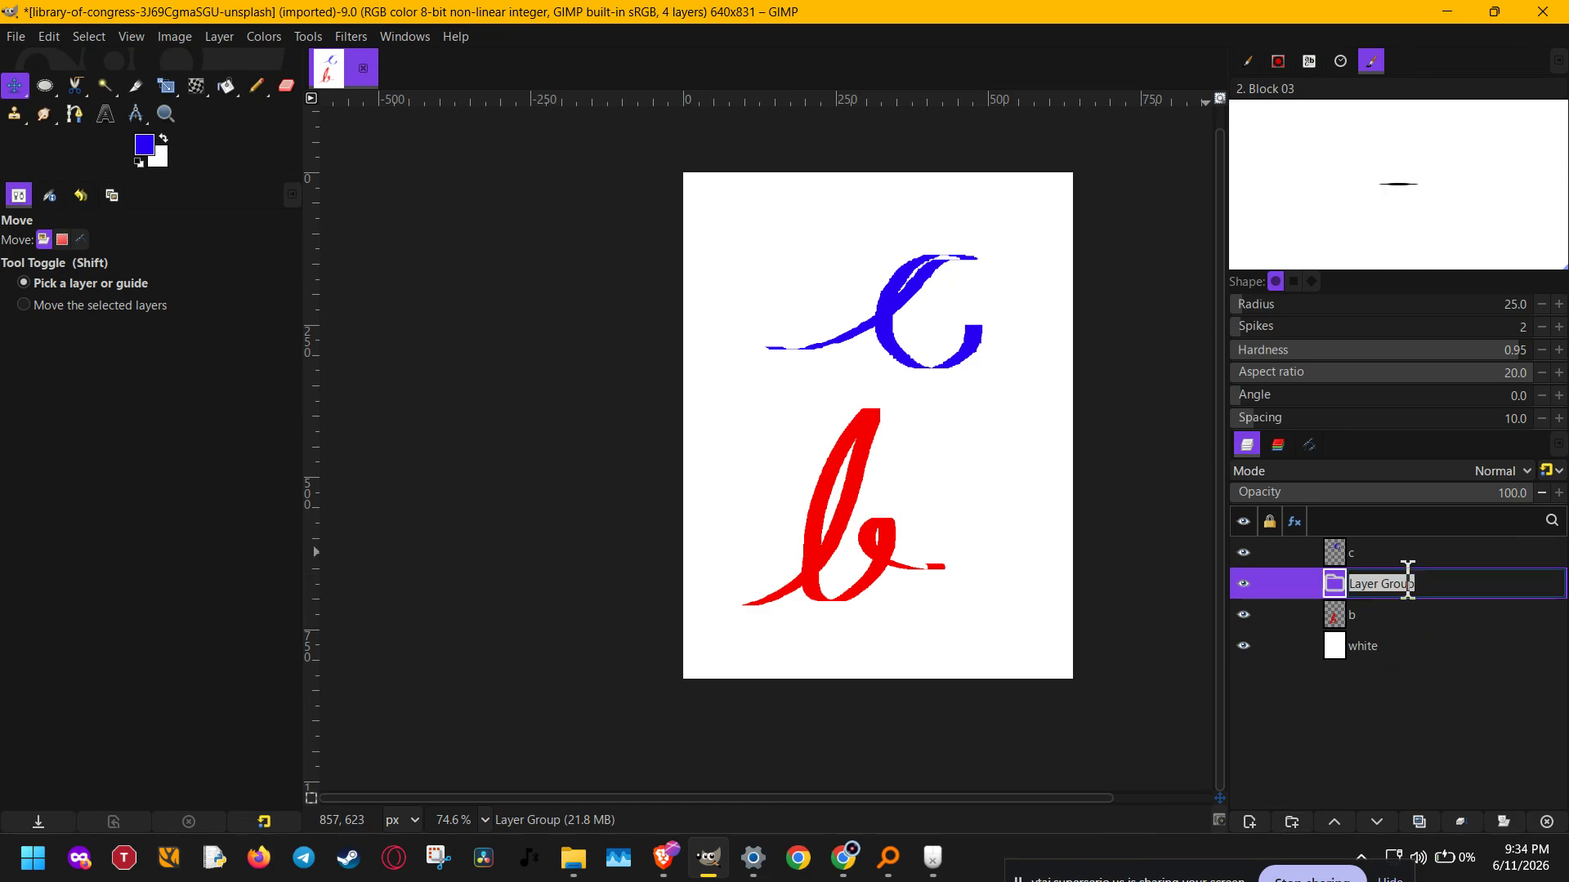
{"action": "type", "text": "alphabets"}
{"action": "key", "text": "Return"}
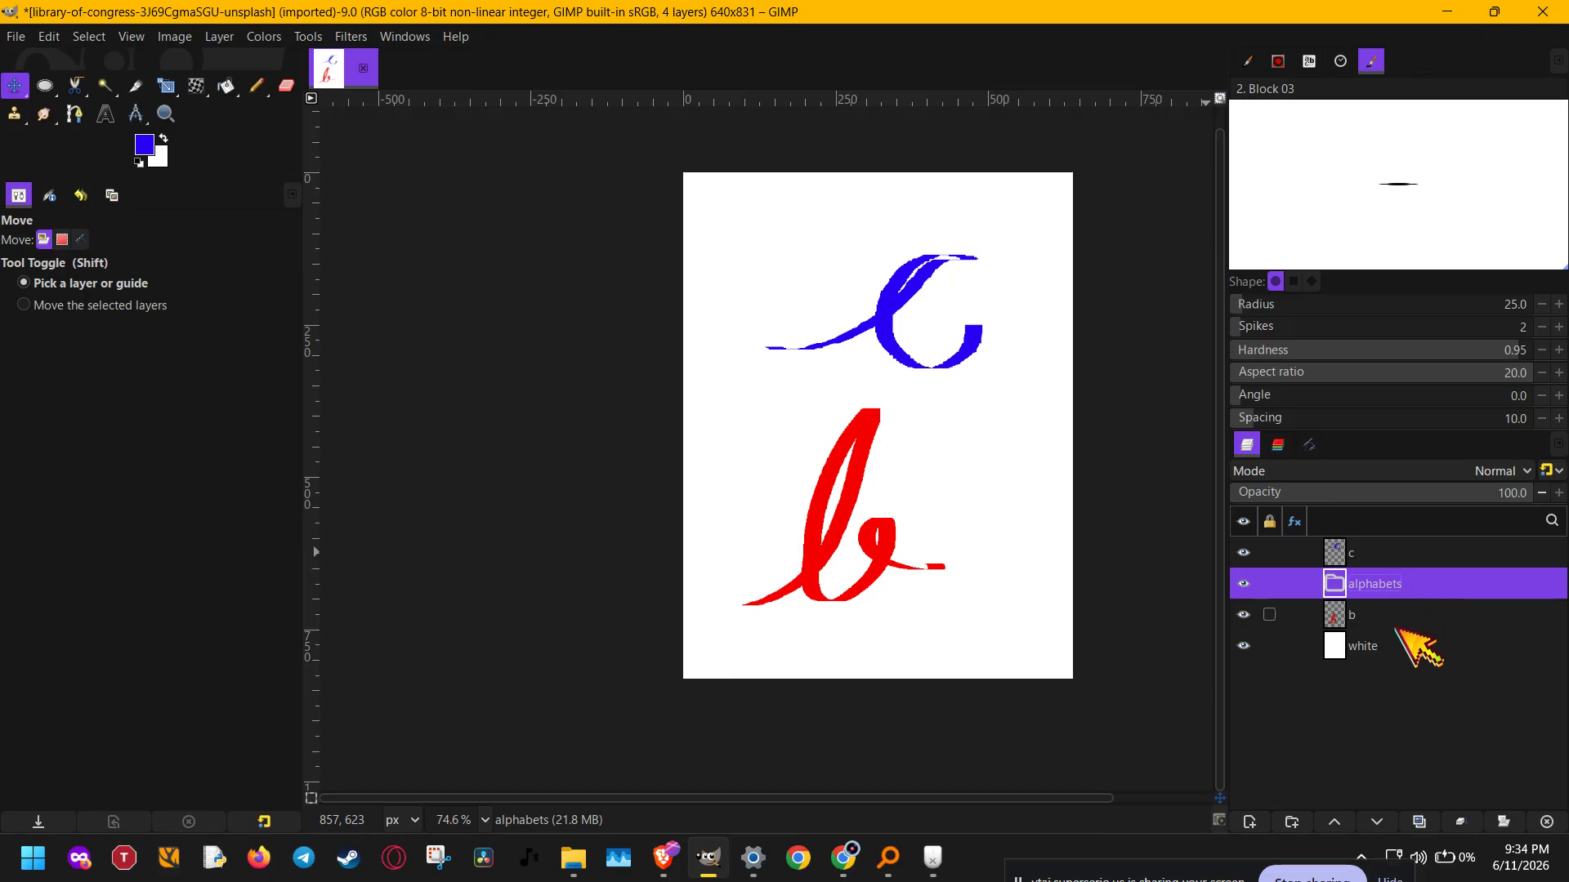
{"action": "mouse_move", "coordinate": [1399, 618]}
{"action": "left_mouse_down"}
{"action": "mouse_move", "coordinate": [1420, 609]}
{"action": "mouse_move", "coordinate": [1416, 555]}
{"action": "mouse_move", "coordinate": [1413, 605]}
{"action": "left_mouse_up"}
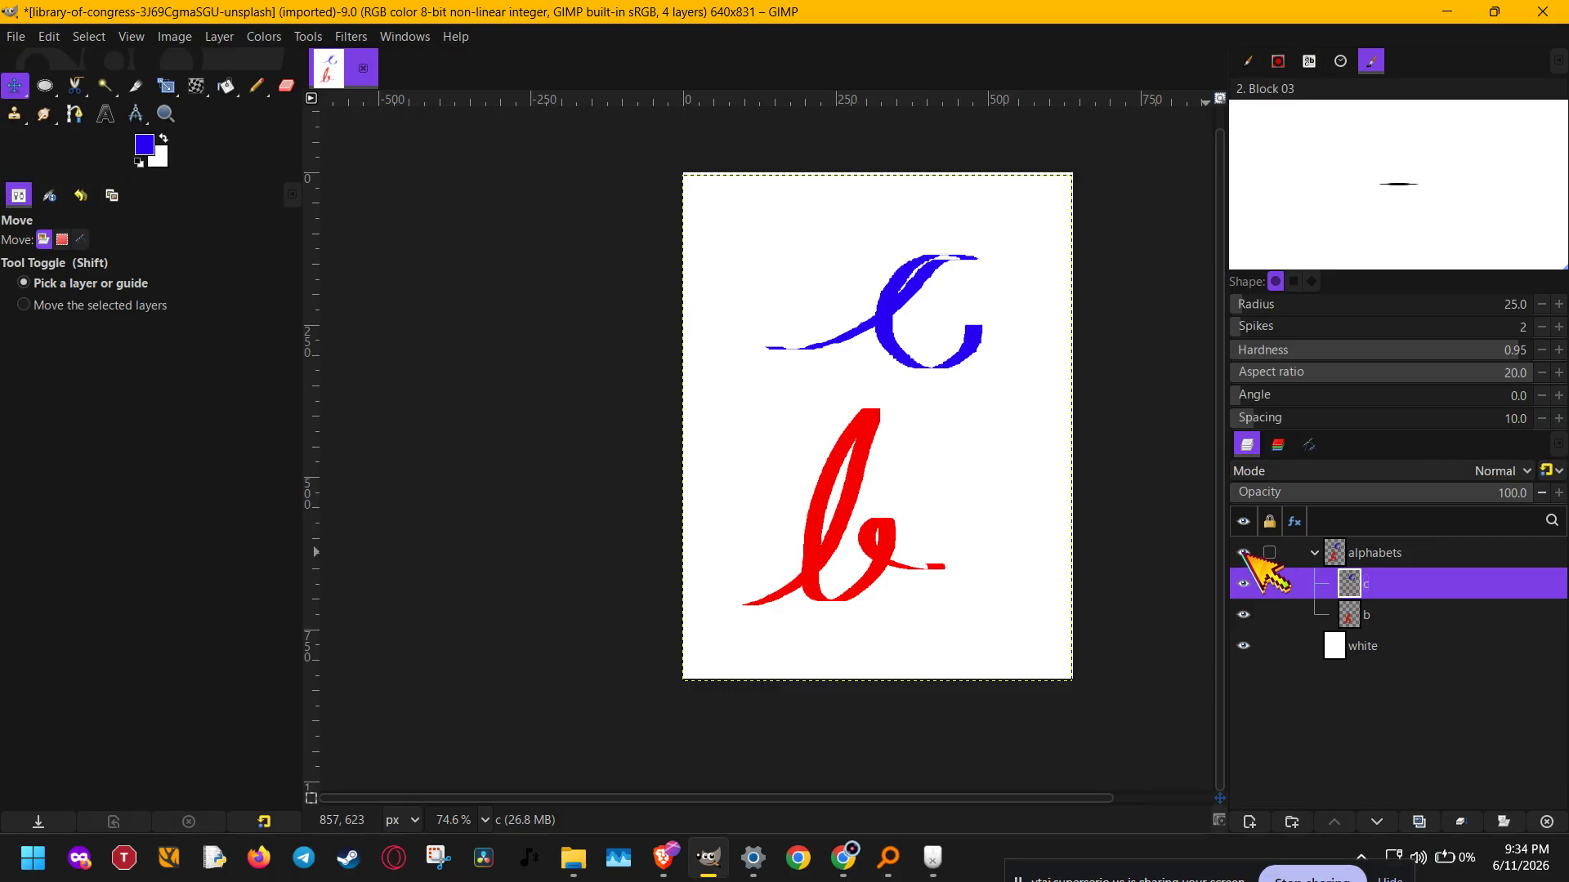
Step: Try moving the alphabets group from an empty area of the page with the Move tool picking a layer or guide
{"action": "left_click", "coordinate": [1316, 557]}
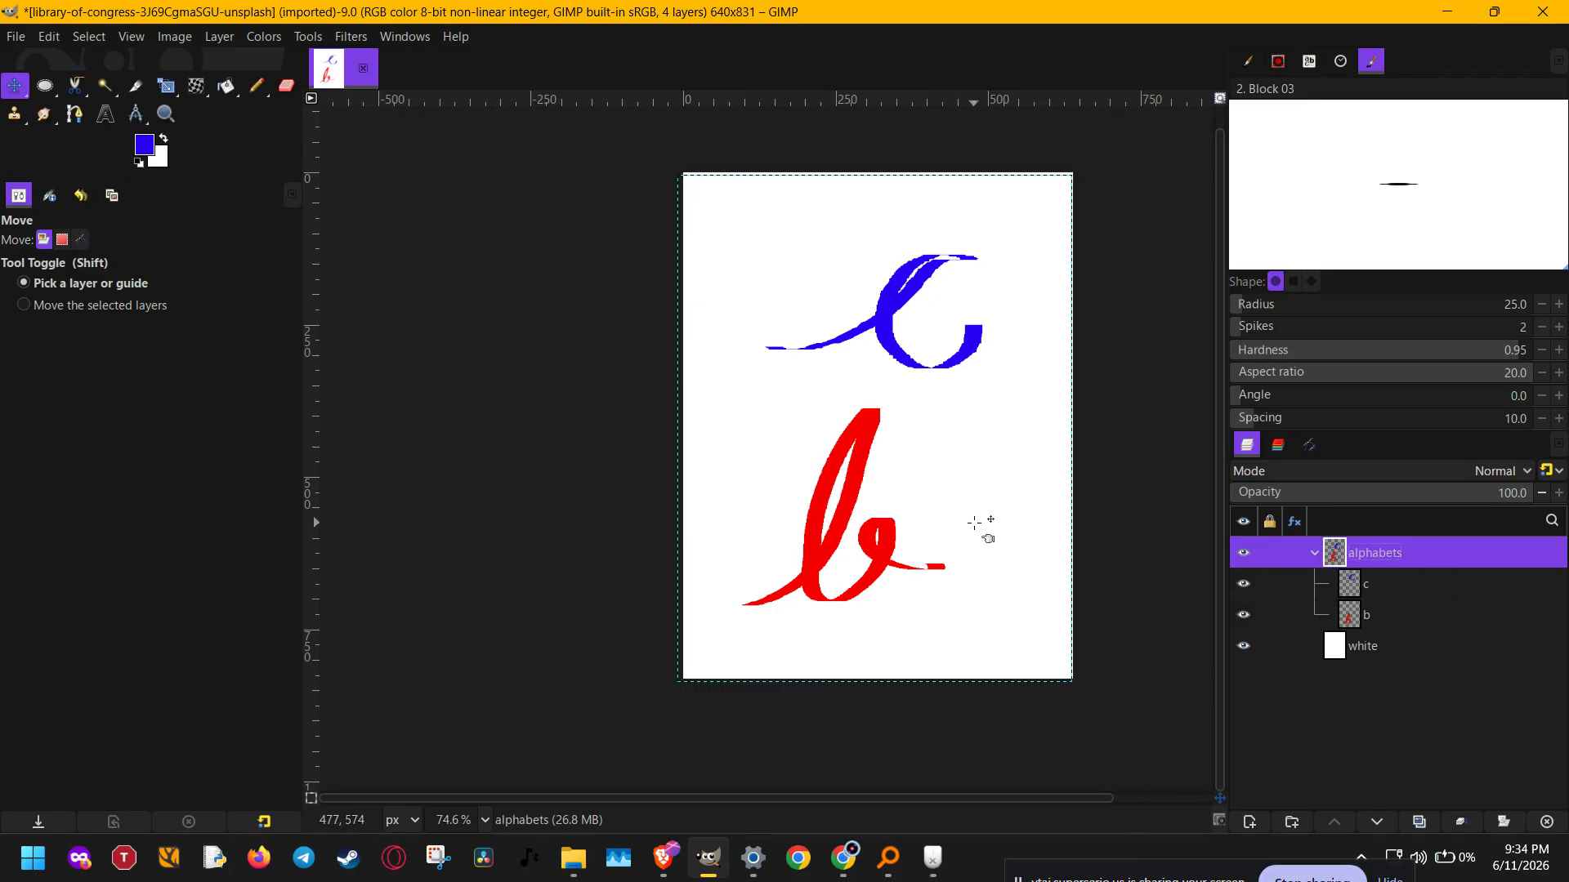
{"action": "left_click_drag", "start_coordinate": [991, 525], "coordinate": [966, 446]}
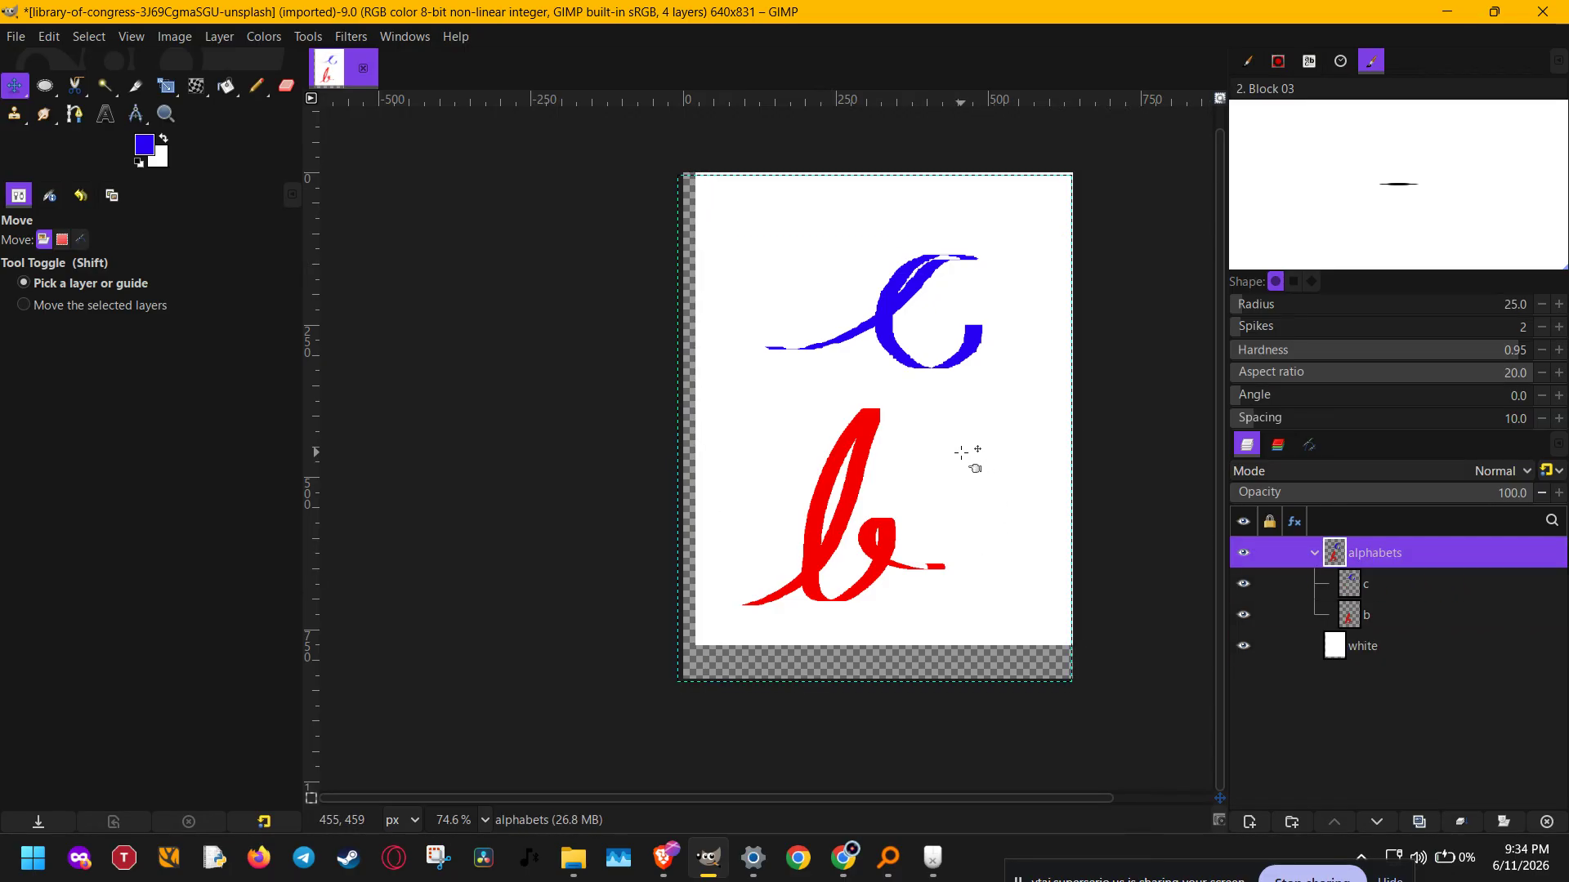
{"action": "key", "text": "ctrl+z"}
Step: Set the Move tool to move the selected layers and undo the displacement of the white layer
{"action": "left_click", "coordinate": [90, 306]}
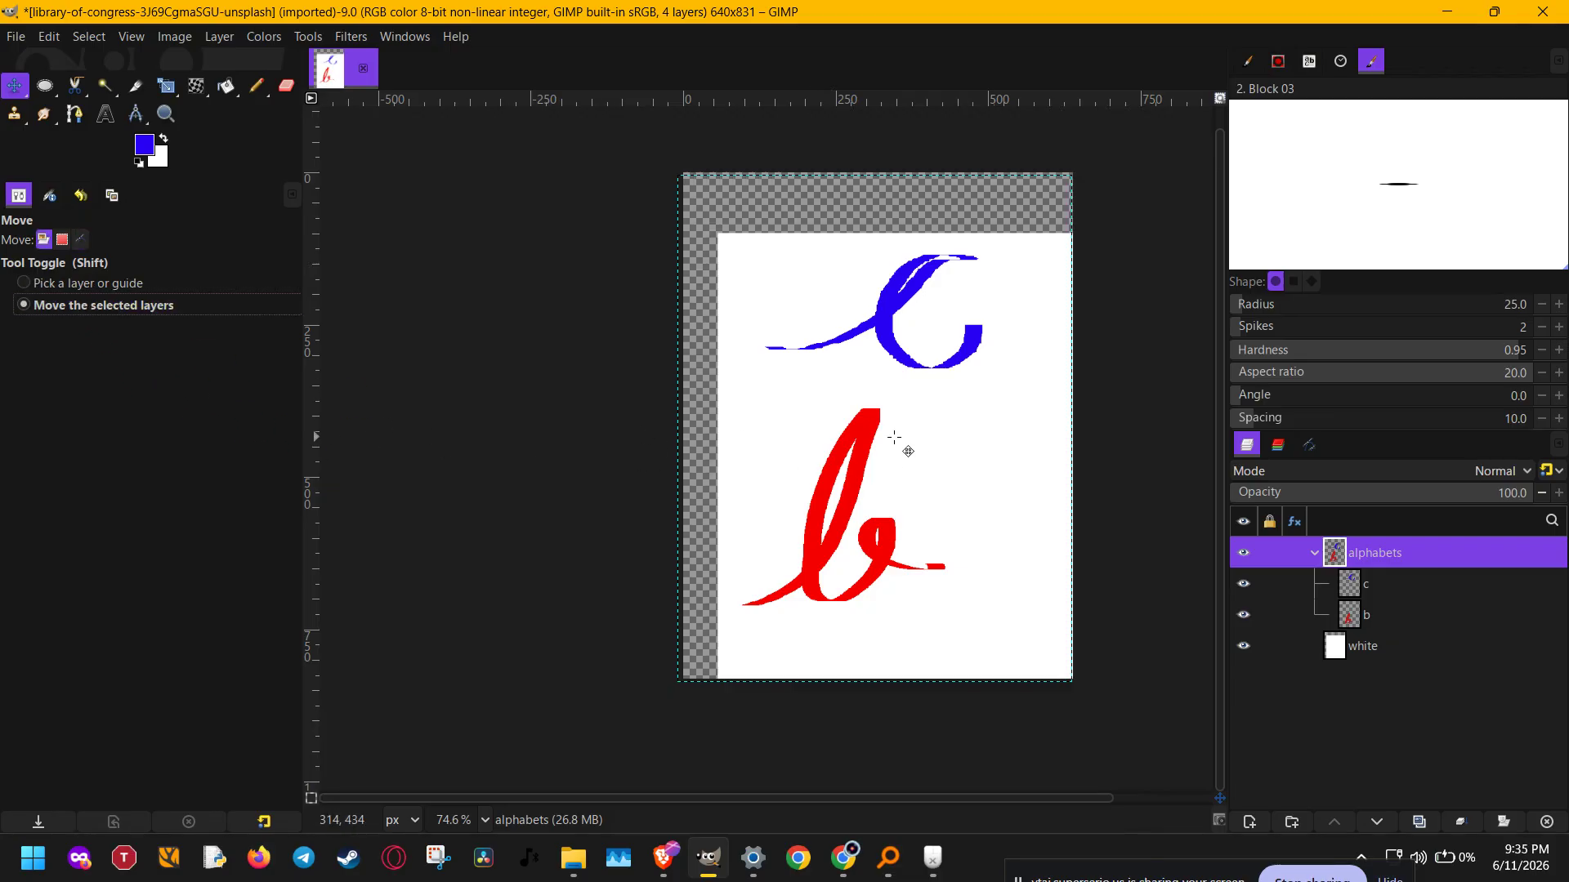
{"action": "left_click_drag", "start_coordinate": [983, 435], "coordinate": [1026, 518]}
{"action": "key", "text": "ctrl+z"}
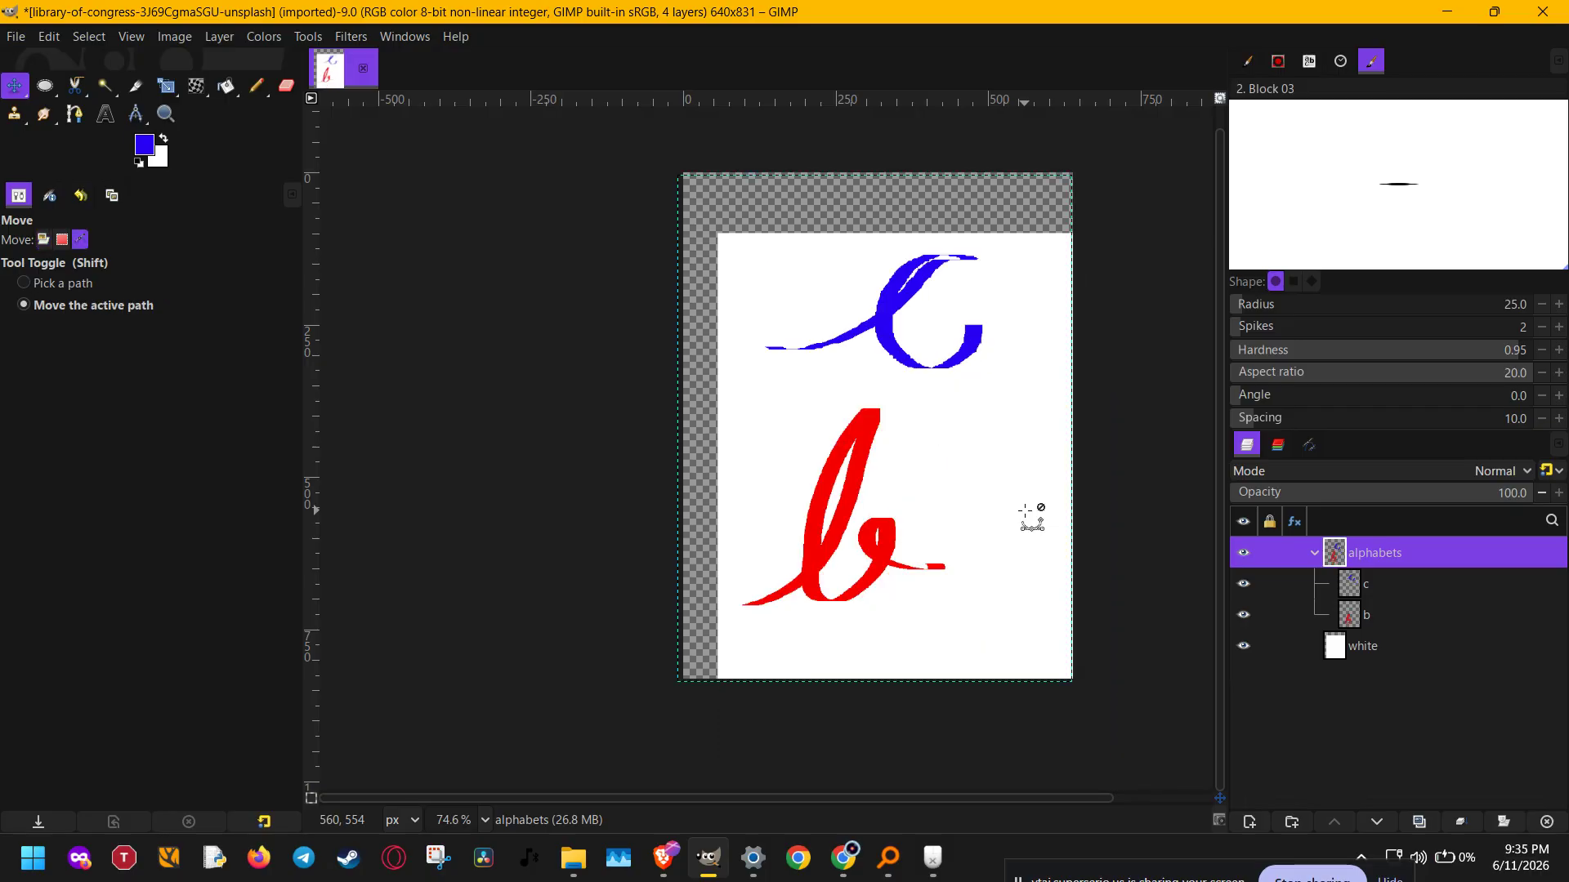
{"action": "key", "text": "ctrl+z"}
Step: Move the whole alphabets group around the page, leaving both letters higher and further right
{"action": "left_click_drag", "start_coordinate": [964, 411], "coordinate": [967, 486]}
{"action": "left_click_drag", "start_coordinate": [967, 486], "coordinate": [995, 385]}
{"action": "left_click_drag", "start_coordinate": [995, 385], "coordinate": [955, 522]}
{"action": "key", "text": "ctrl+z"}
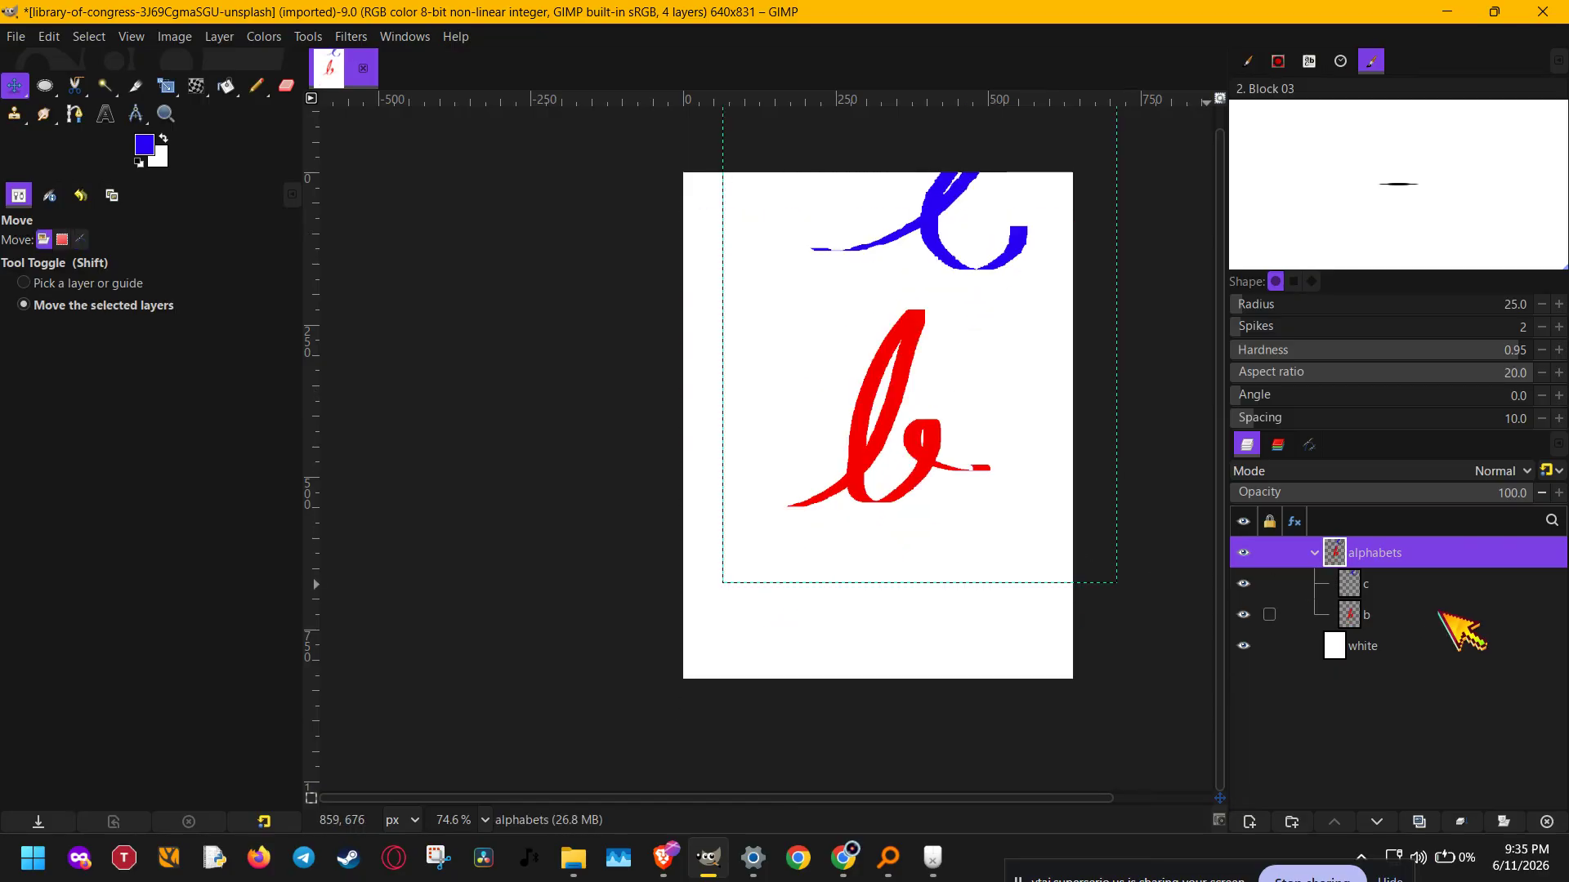
Step: Move layer c to the upper left of the page and layer b up beside it, each on its own
{"action": "left_click", "coordinate": [1381, 585]}
{"action": "left_click_drag", "start_coordinate": [992, 267], "coordinate": [832, 331]}
{"action": "left_click", "coordinate": [1361, 614]}
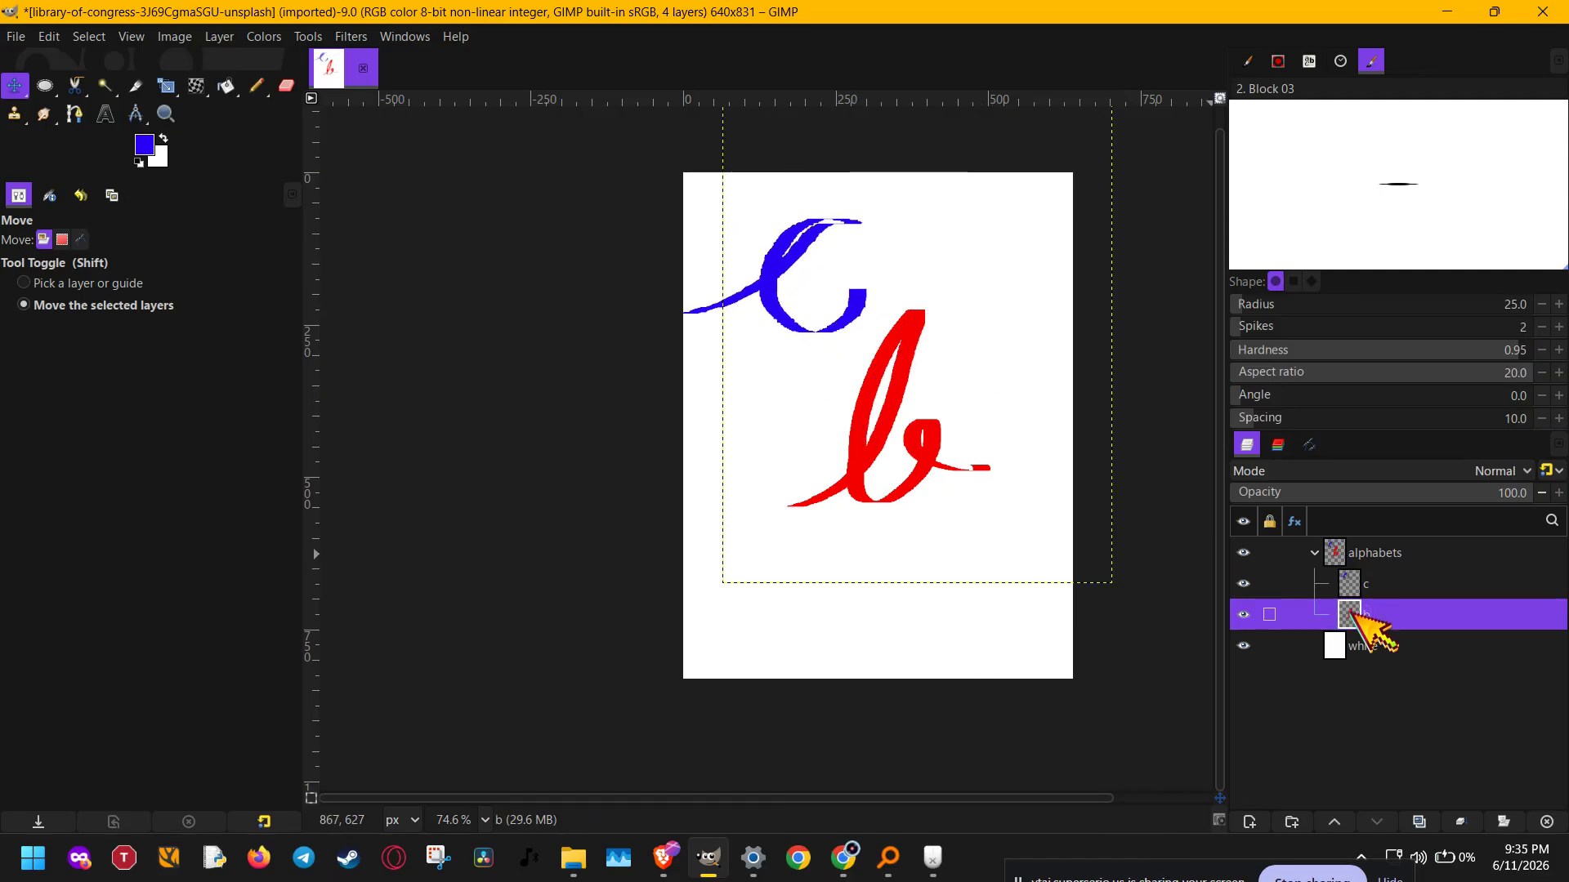
{"action": "mouse_move", "coordinate": [922, 437]}
{"action": "left_mouse_down"}
{"action": "mouse_move", "coordinate": [872, 492]}
{"action": "mouse_move", "coordinate": [910, 414]}
{"action": "left_mouse_up"}
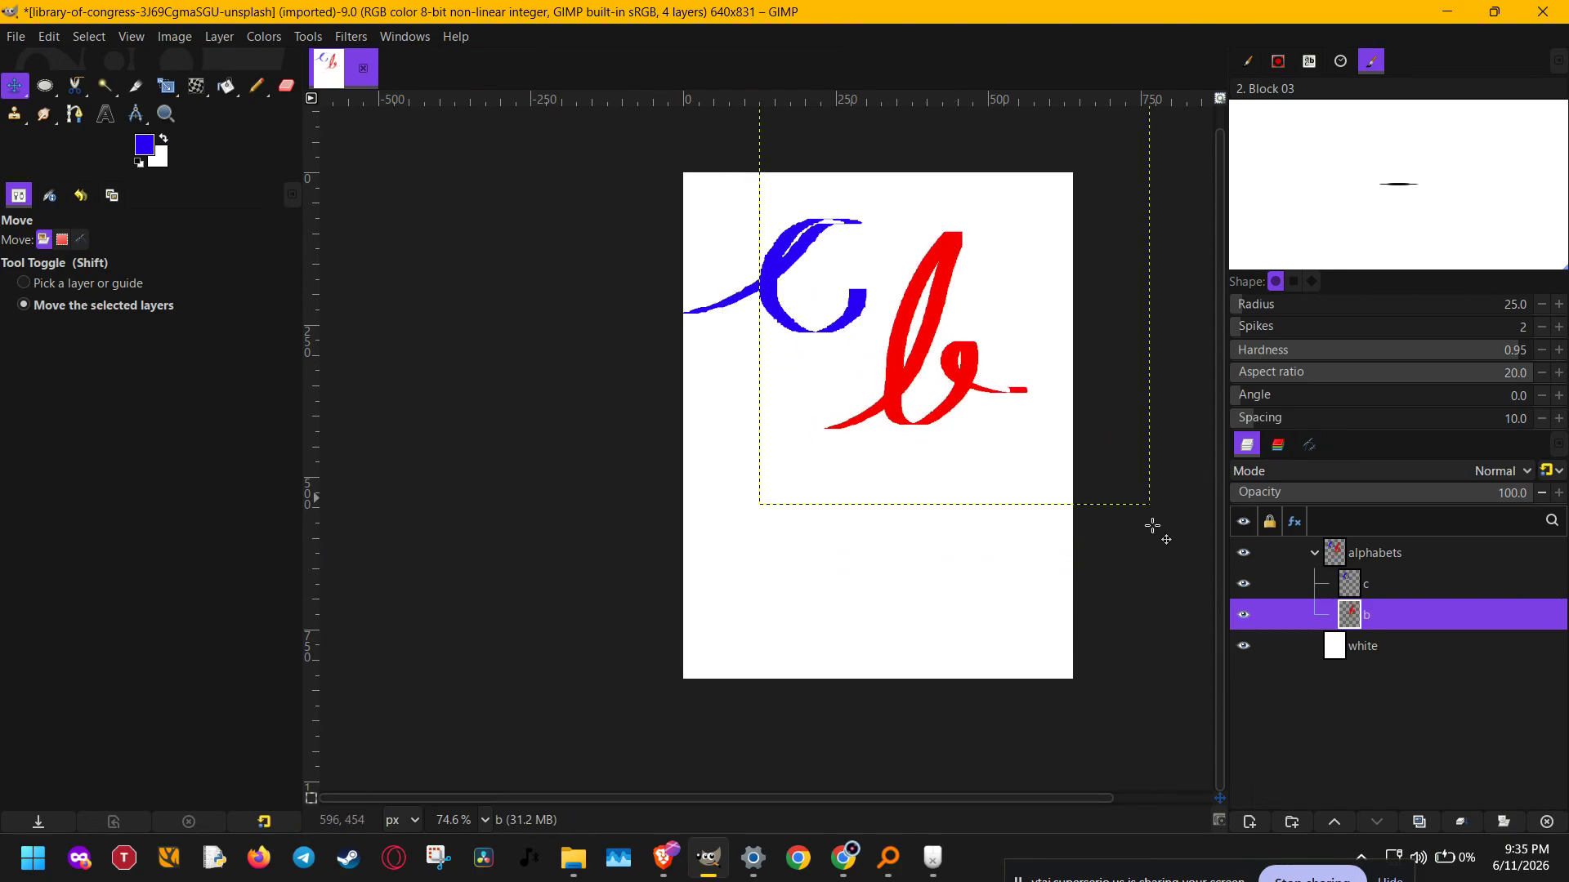
Step: Move layer c below the letter b, and shift the whole alphabets group slightly down and right
{"action": "left_click", "coordinate": [1429, 592]}
{"action": "left_click_drag", "start_coordinate": [850, 338], "coordinate": [891, 595]}
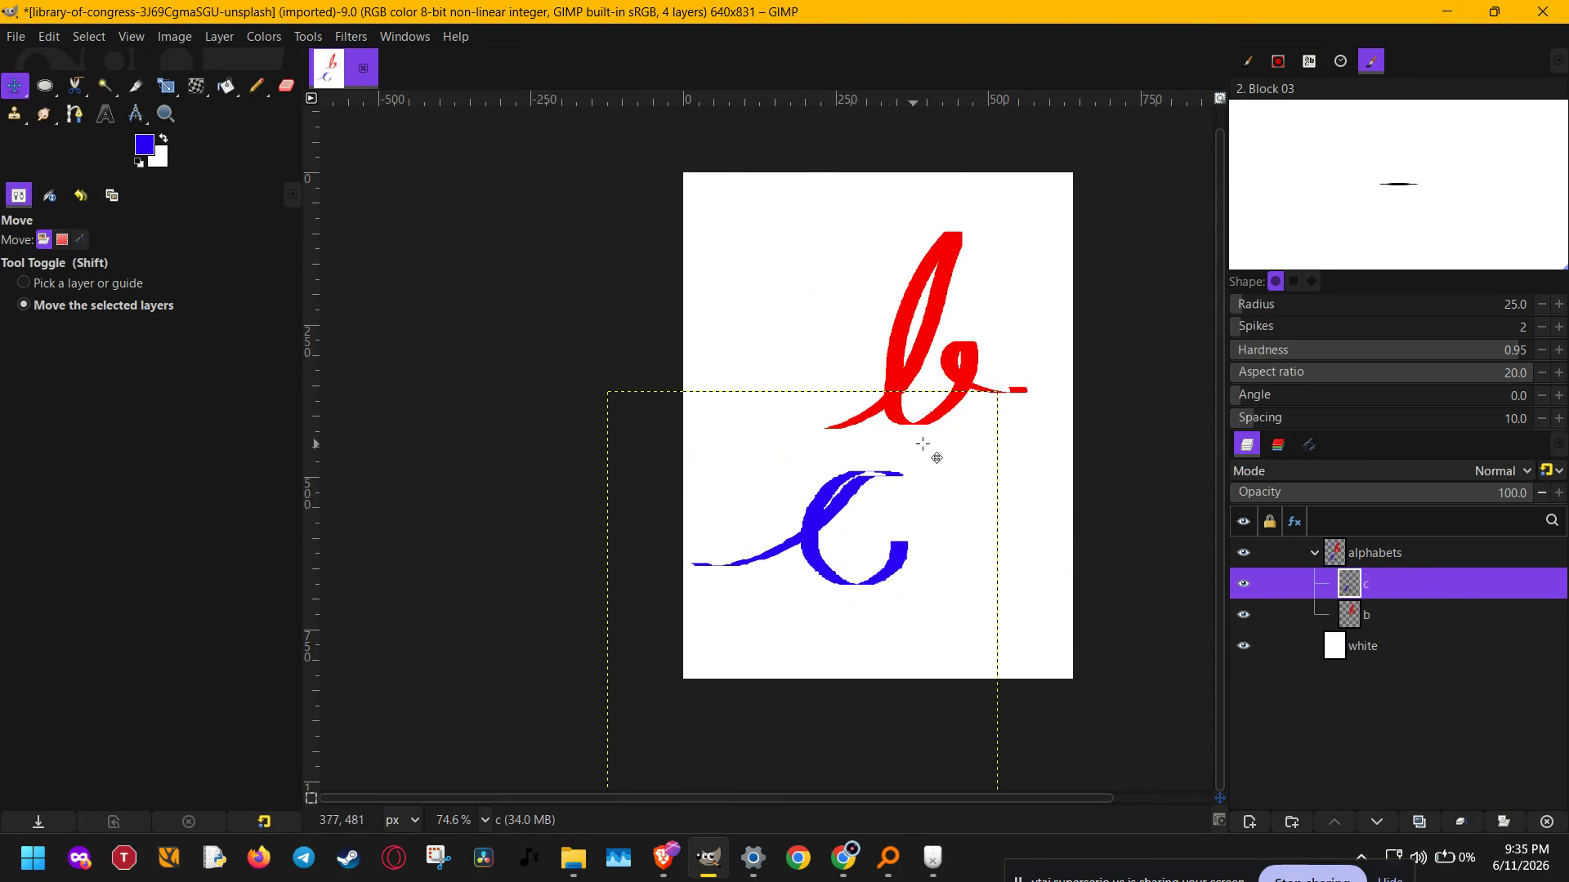
{"action": "left_click", "coordinate": [1409, 553]}
{"action": "mouse_move", "coordinate": [999, 425]}
{"action": "left_mouse_down"}
{"action": "mouse_move", "coordinate": [1008, 367]}
{"action": "mouse_move", "coordinate": [977, 415]}
{"action": "left_mouse_up"}
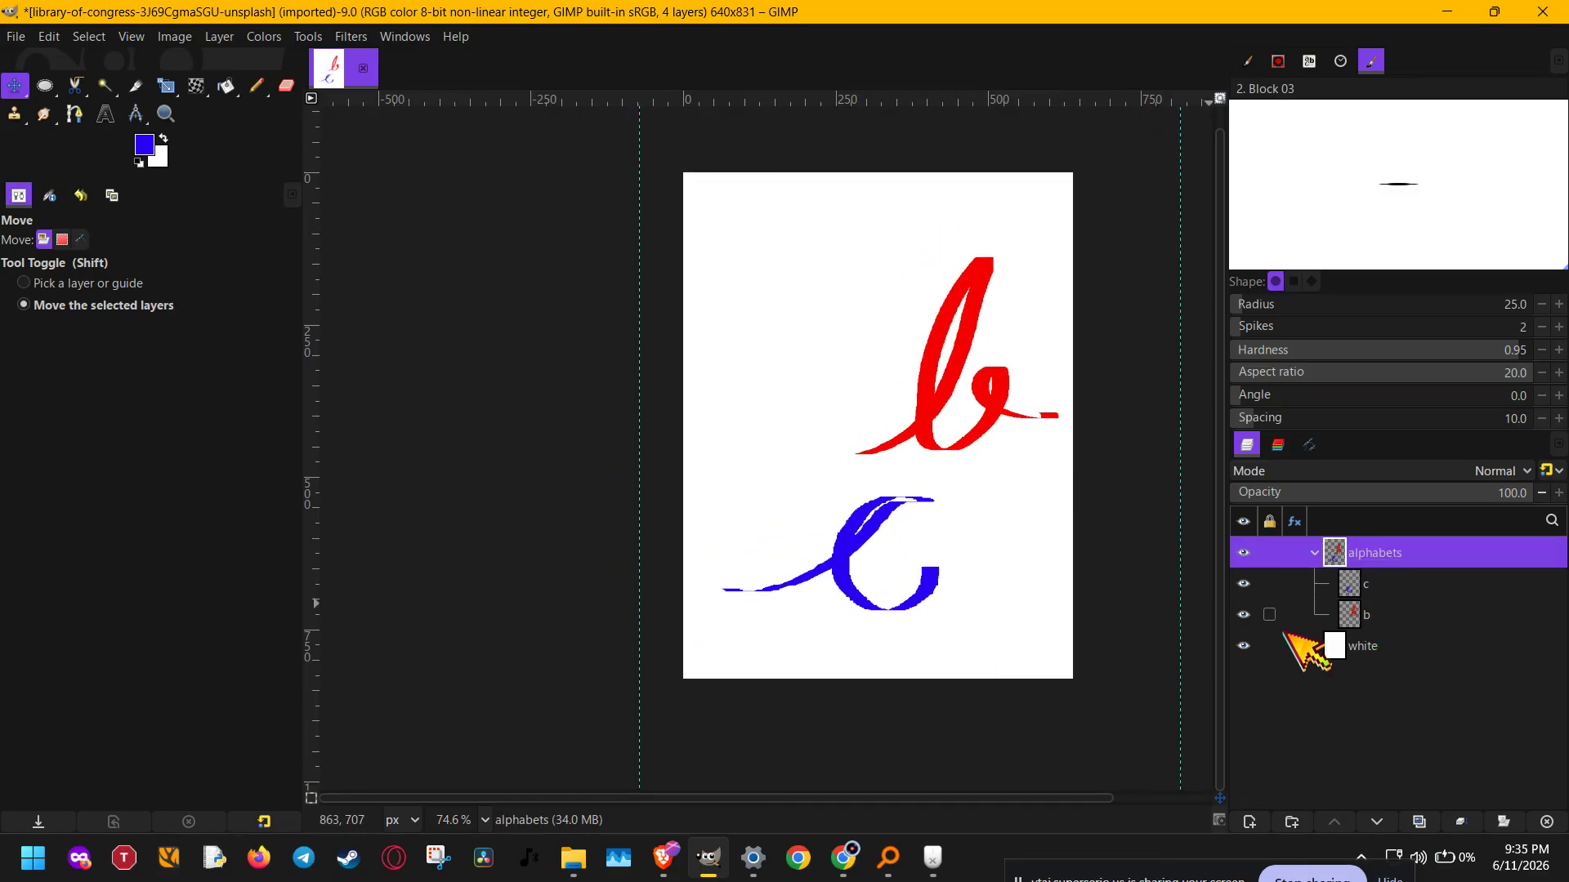